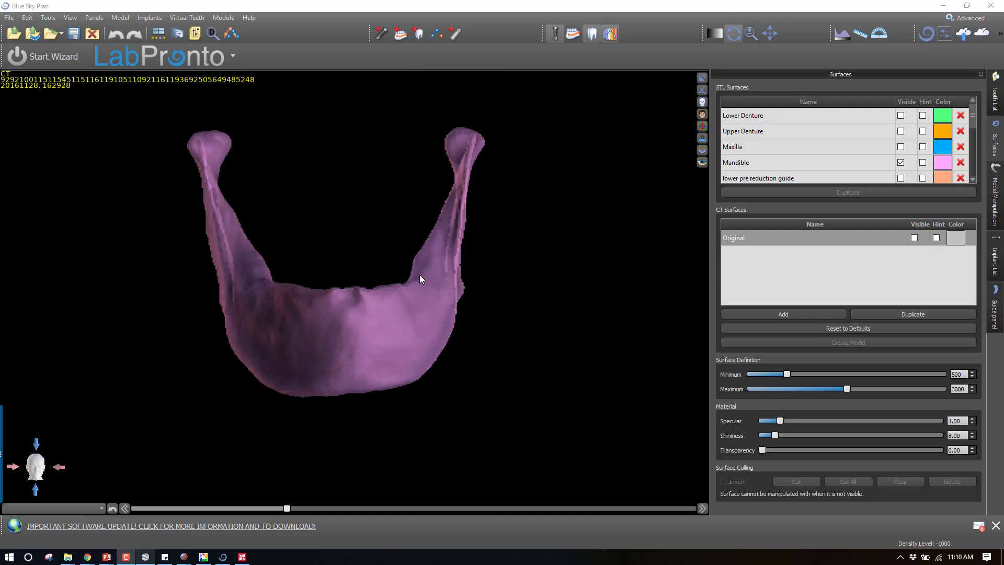
Step: Rotate the mandible model, briefly showing then hiding the CT scan surface
drag(420, 279, 293, 356)
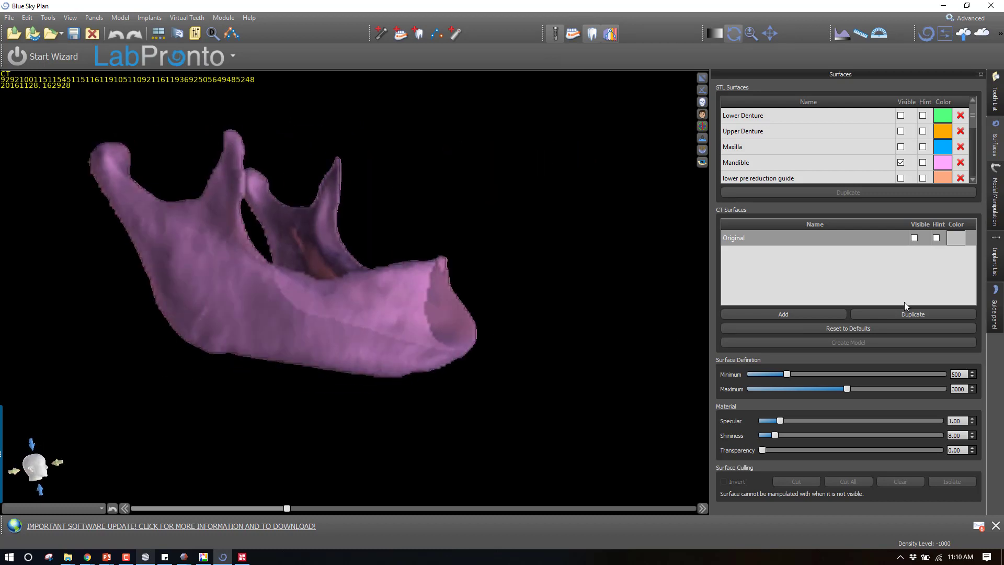
click(914, 238)
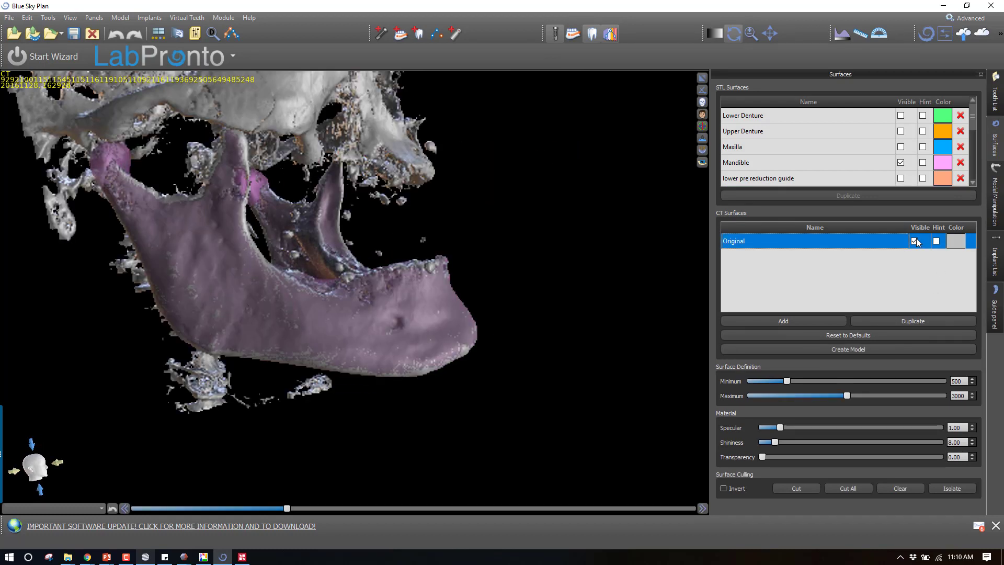
click(915, 240)
drag(601, 209, 356, 277)
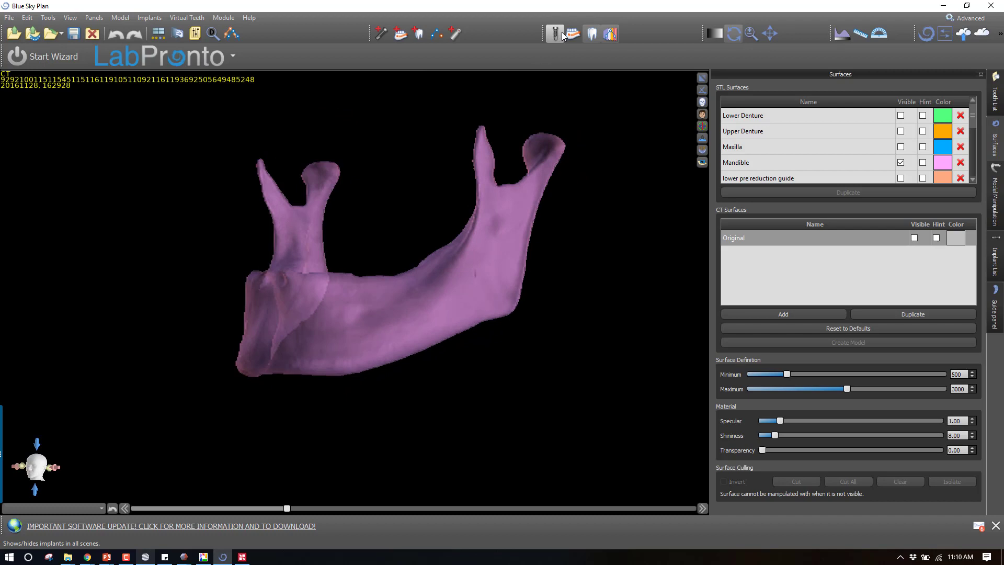
Step: Display the yellow nerve canals and rotate the mandible to view them from several angles
click(577, 37)
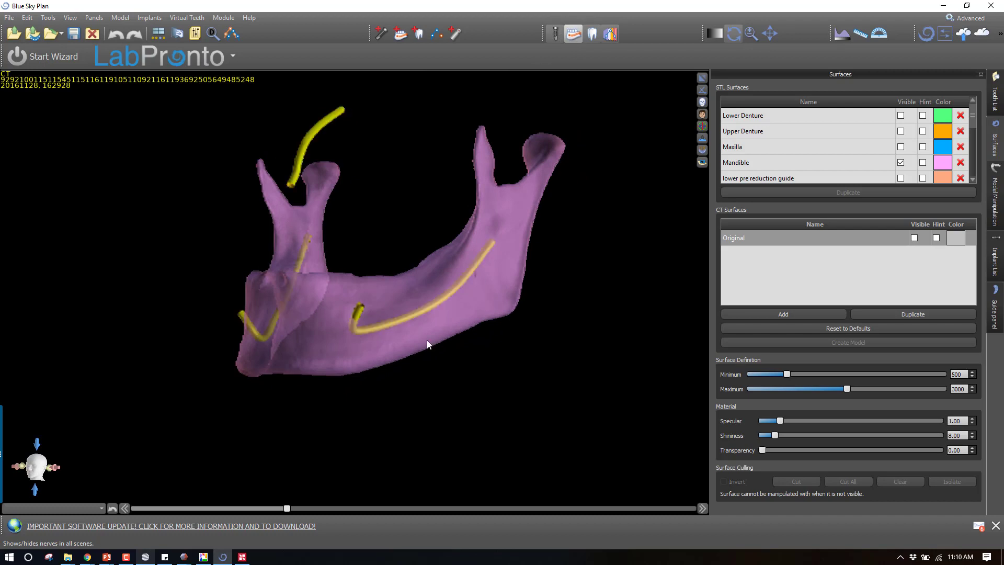
drag(152, 257, 351, 167)
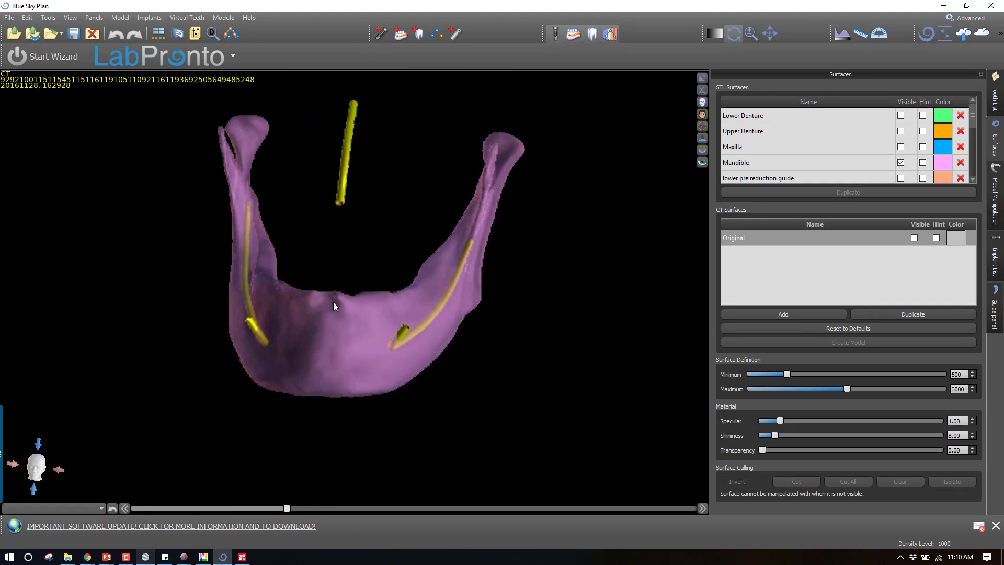
drag(335, 306, 410, 313)
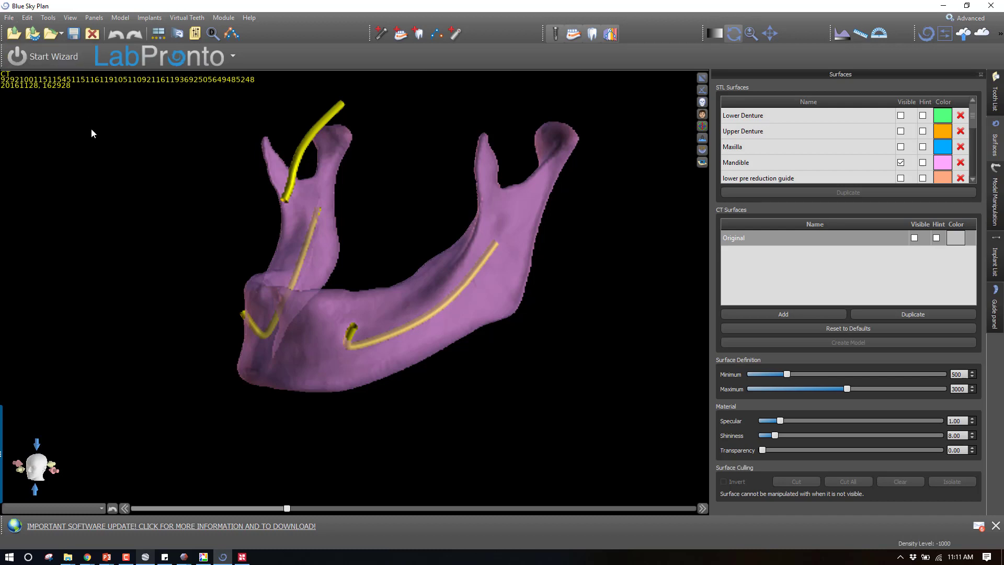
Step: In Export Data, uncheck nerves 0–2 so only the Mandible surface is exported
click(12, 18)
click(12, 18)
click(13, 18)
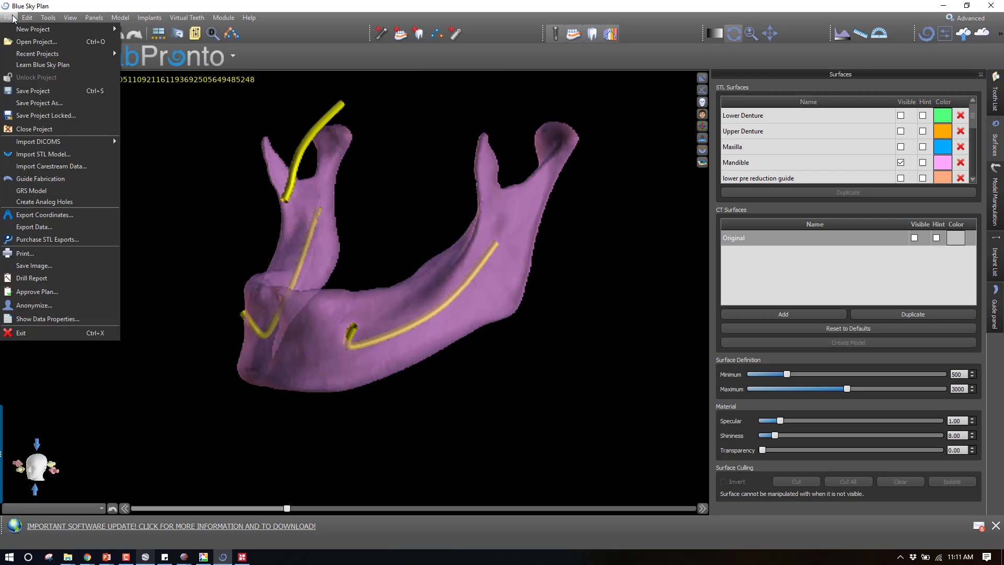
click(12, 18)
click(12, 19)
click(38, 231)
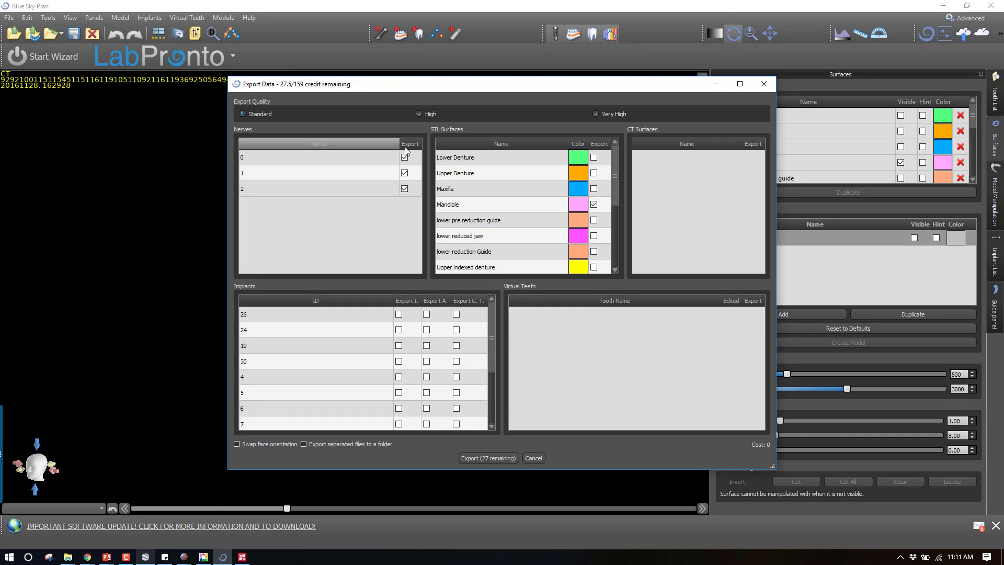
click(410, 144)
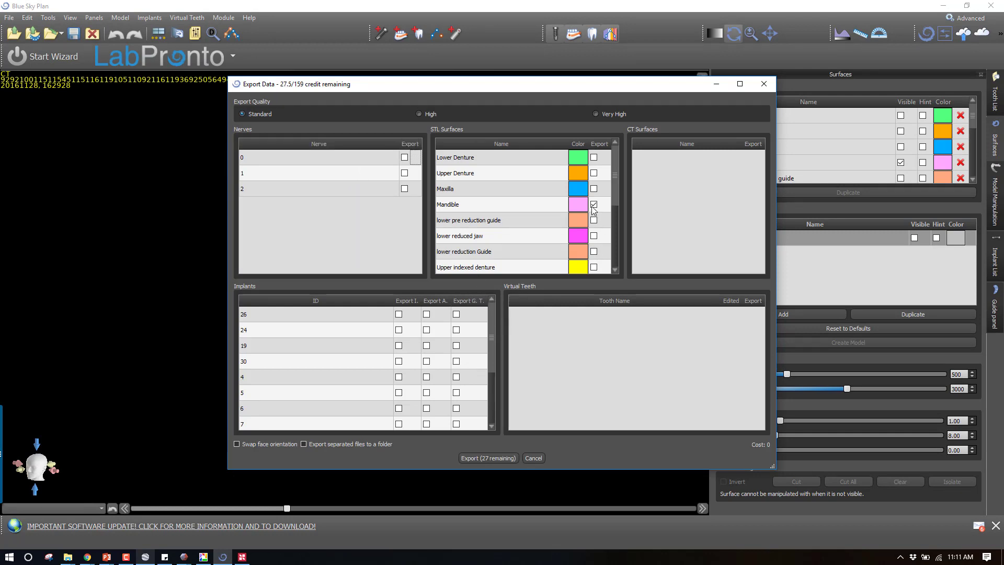
scroll(596, 220, down, 1)
scroll(603, 244, up, 1)
Step: Export the Mandible surface to the Desktop as an STL named Mandible
click(484, 459)
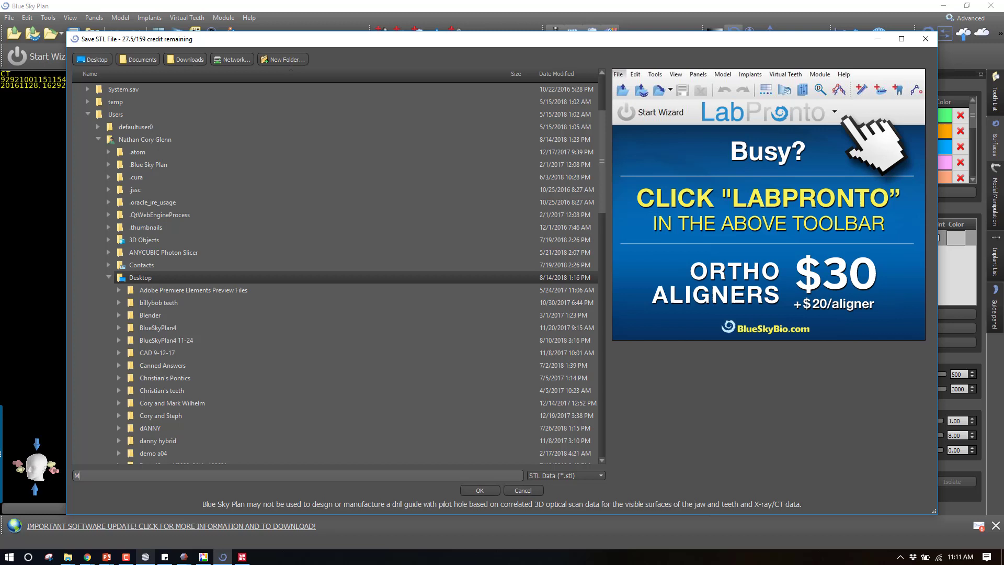
text(Mna)
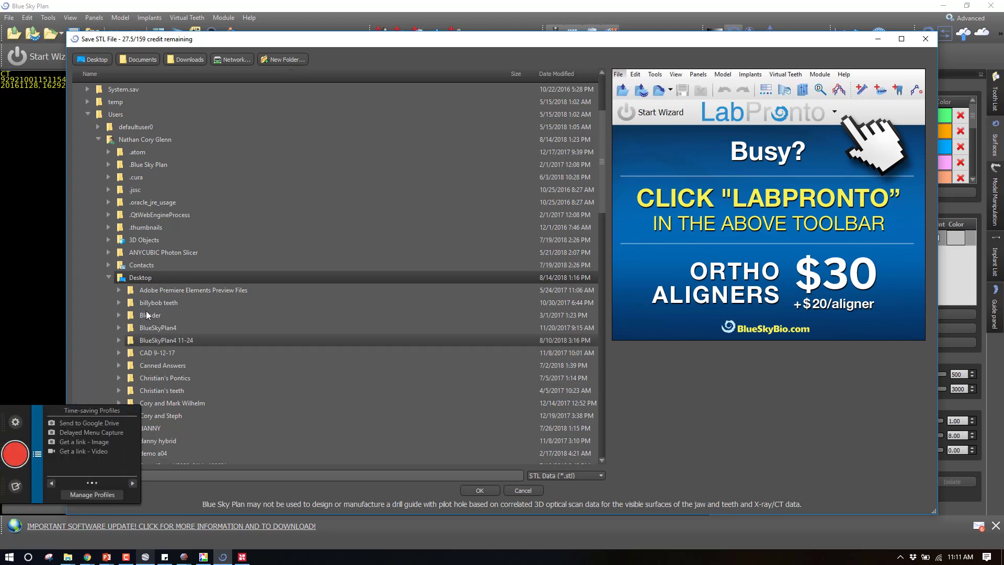
click(119, 290)
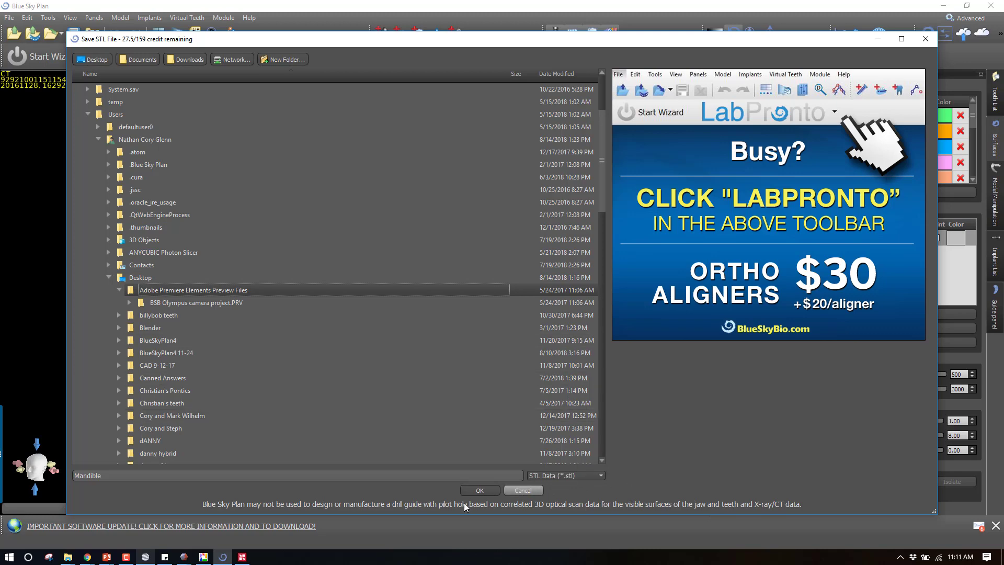
key(Left)
key(Left)
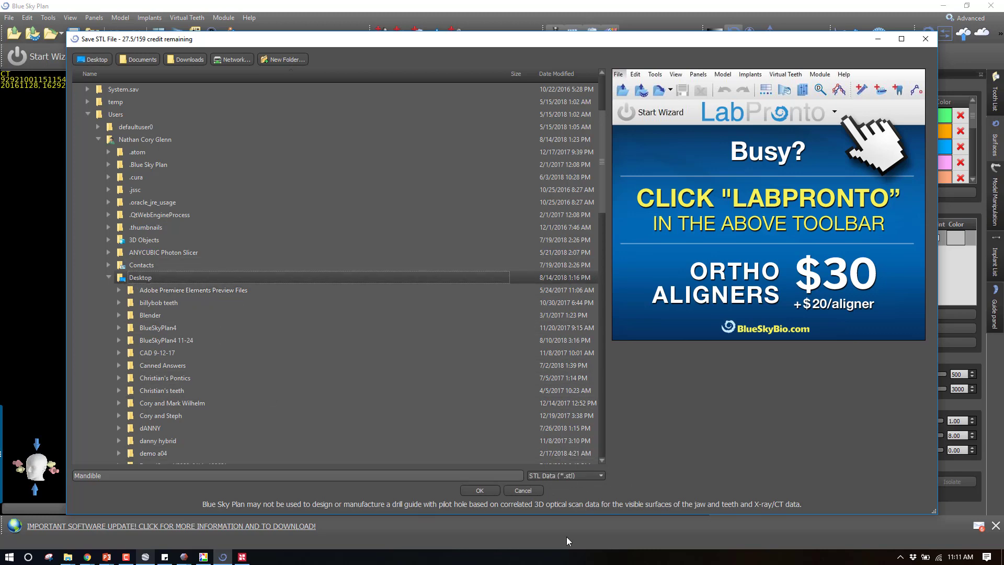
click(477, 491)
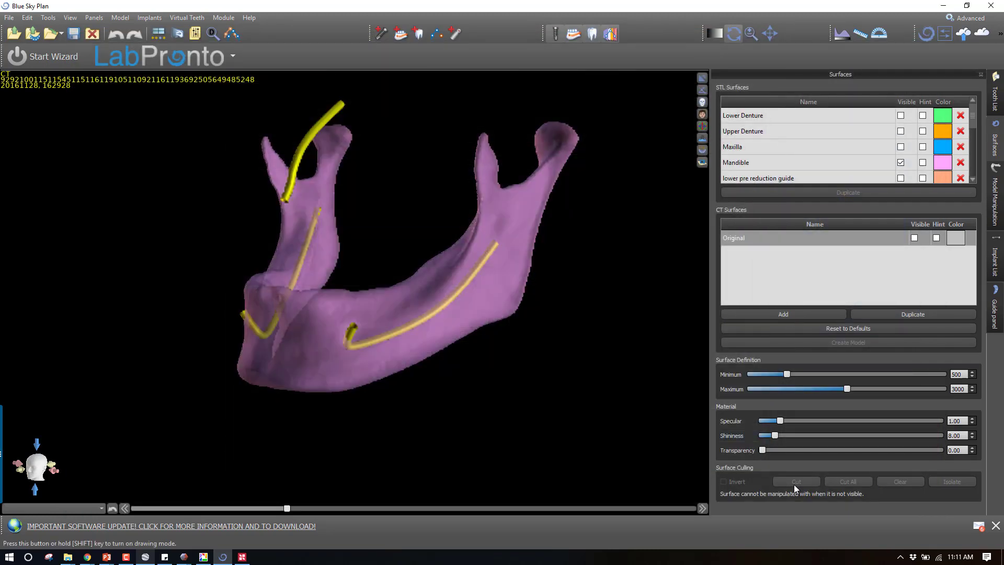
Step: Export nerves 0 and 1 only, with Mandible and nerve 2 unchecked, as nerves.stl
click(9, 18)
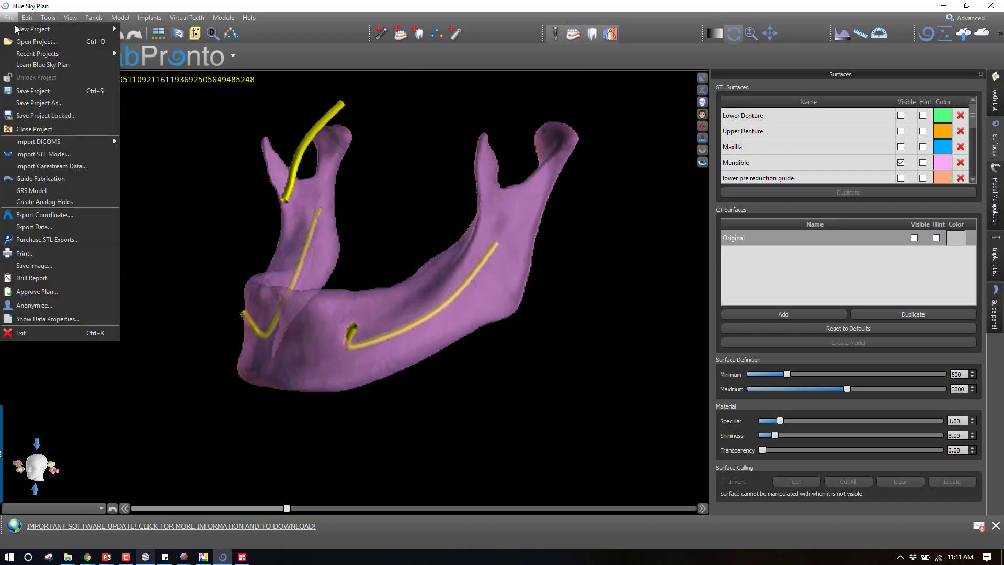
click(40, 227)
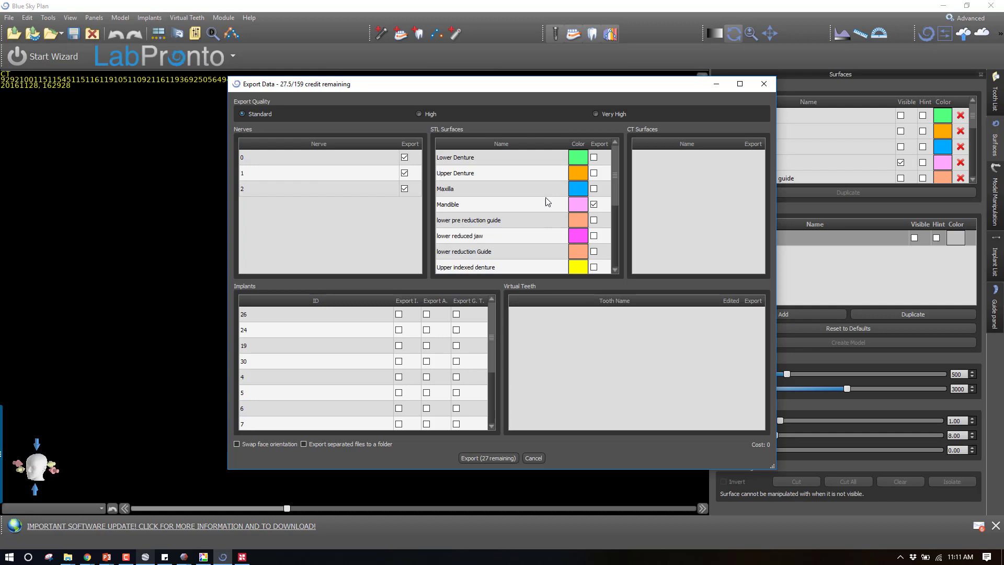
click(604, 150)
click(404, 189)
click(491, 458)
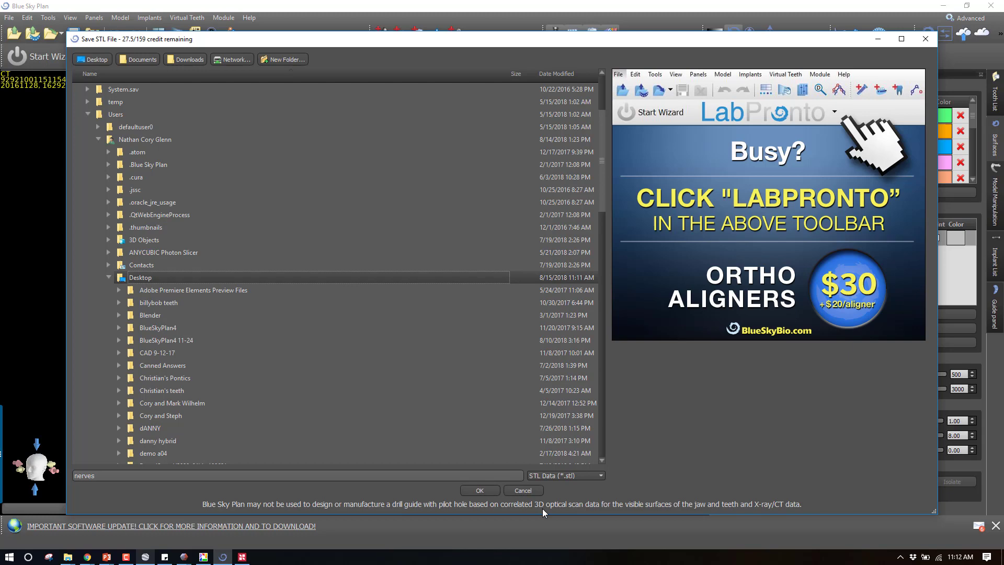
click(494, 490)
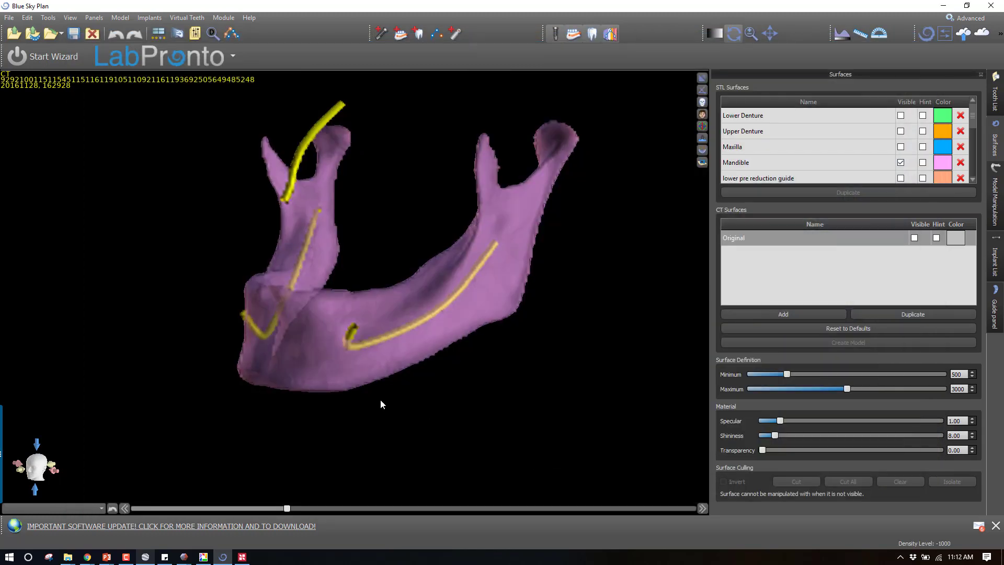
Step: Minimize Blue Sky Plan and the YouTube and Dentaltown browser windows to reveal the desktop
drag(381, 403, 387, 345)
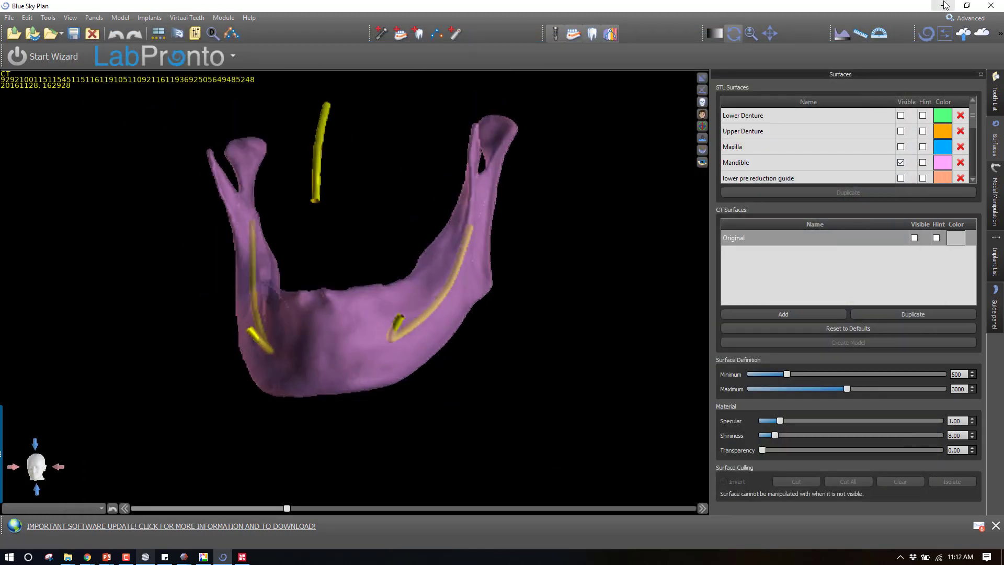
click(939, 6)
click(944, 8)
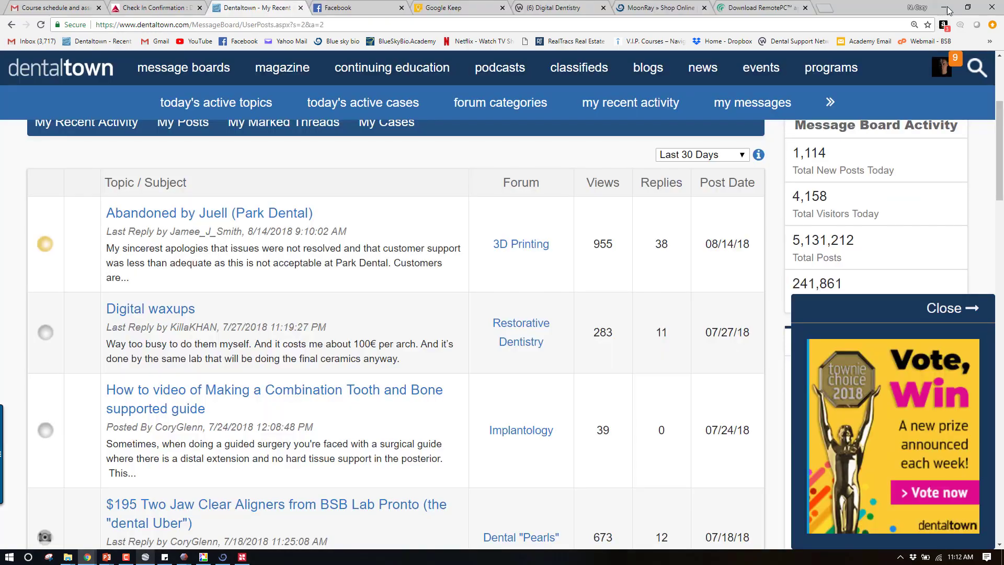
click(946, 8)
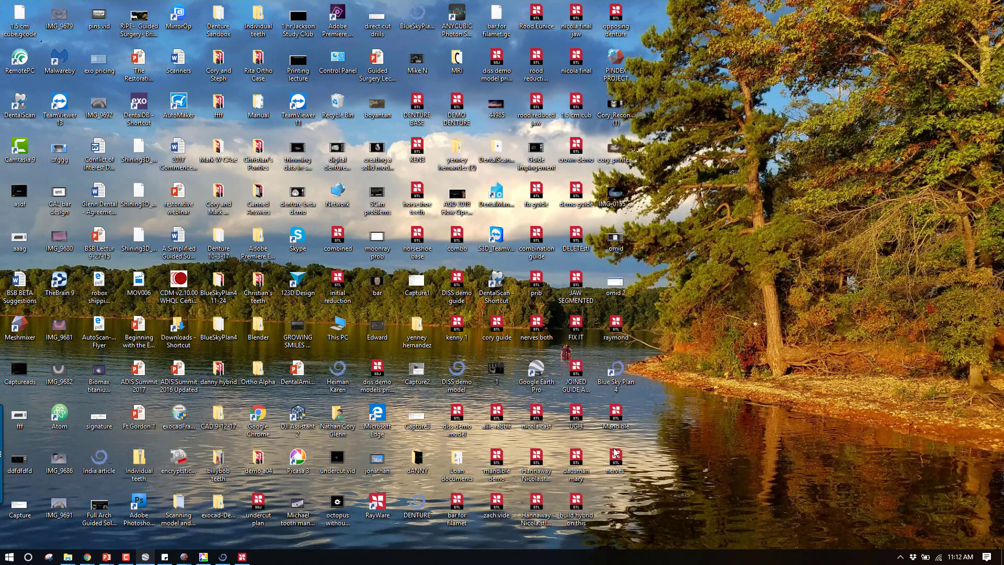
Step: Open Mandible.stl from the desktop with Open with > Meshmixer
click(614, 420)
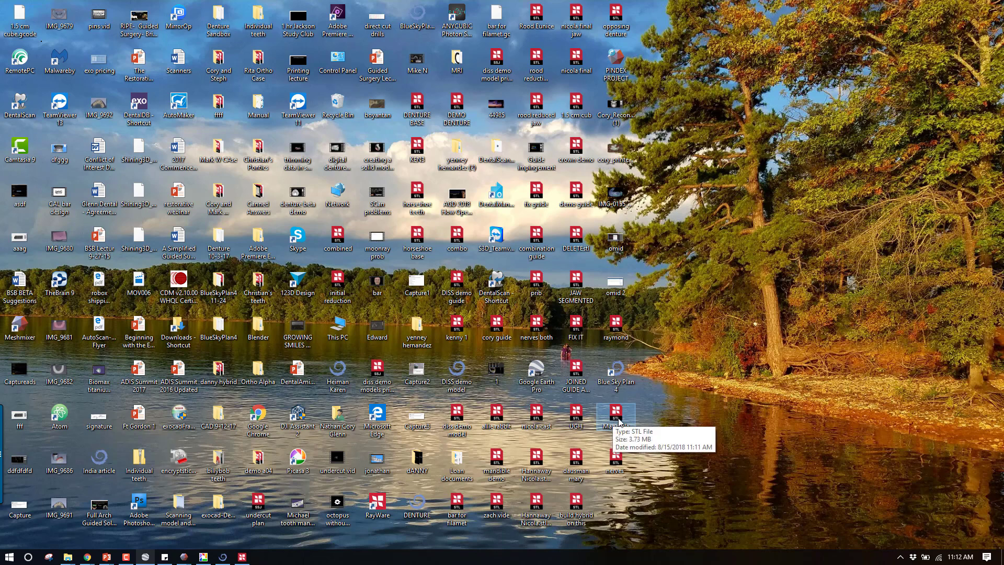
right_click(619, 420)
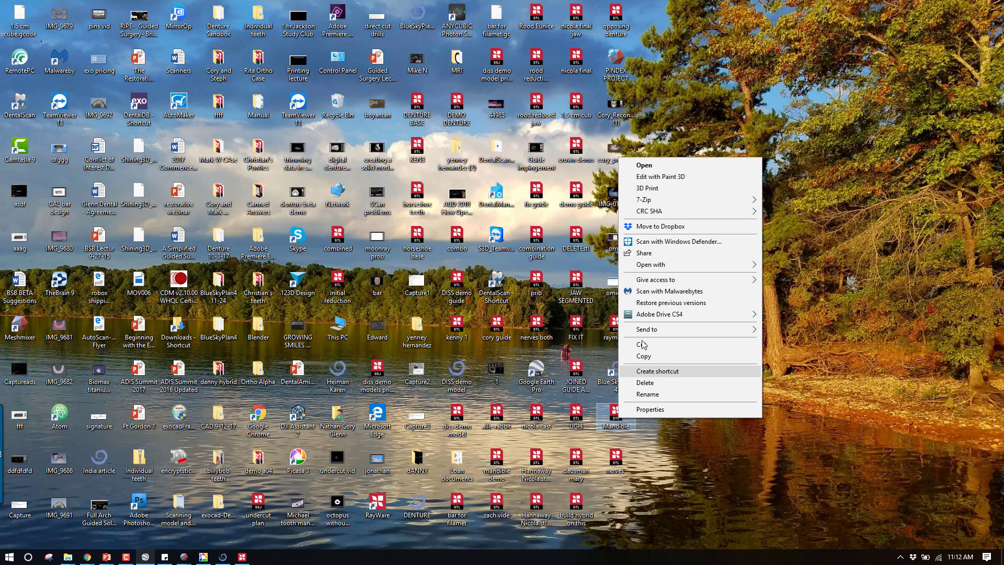
mouse_move(688, 268)
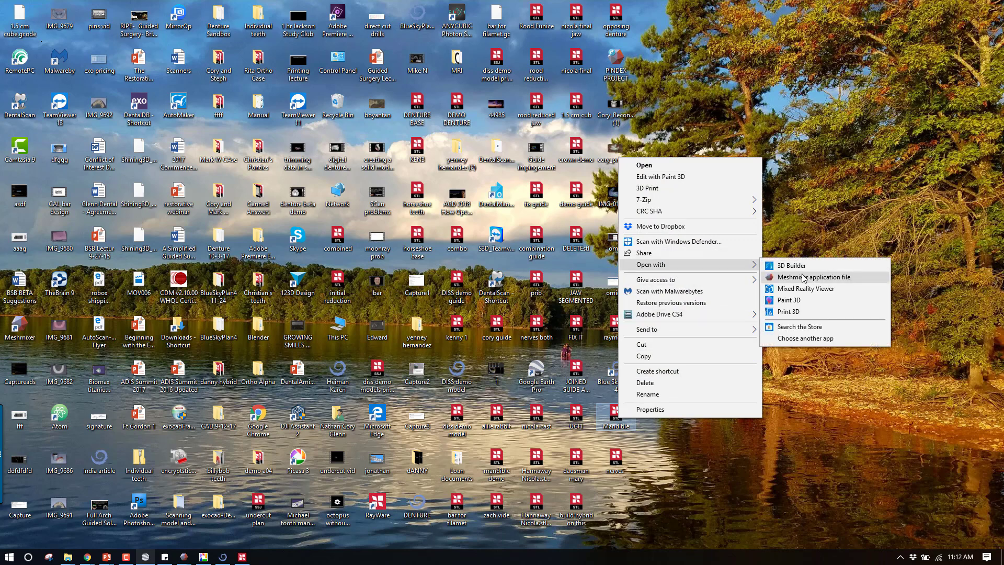
click(804, 277)
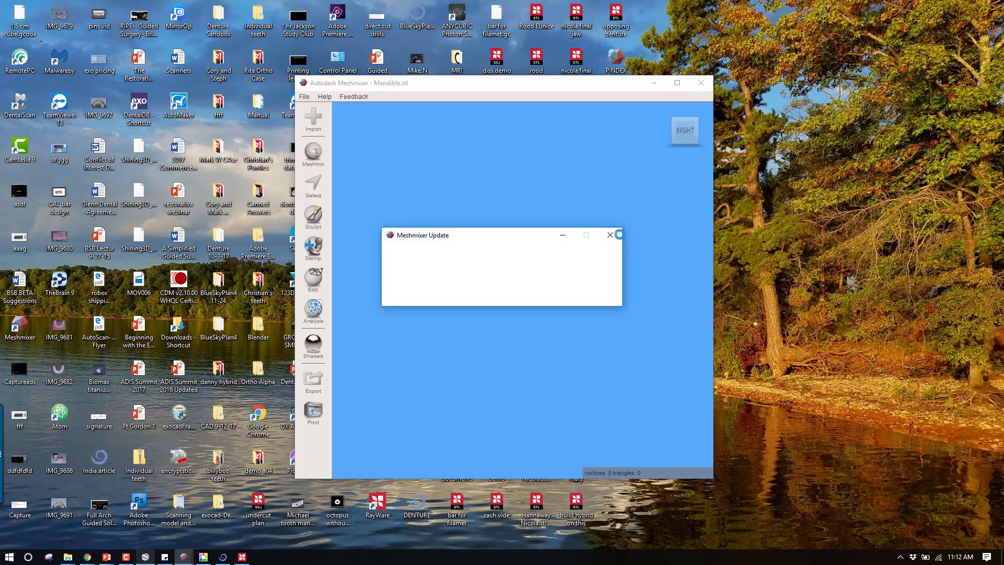
Step: Dismiss the Meshmixer update notice, maximize the window, and orbit to a top-down view
click(616, 233)
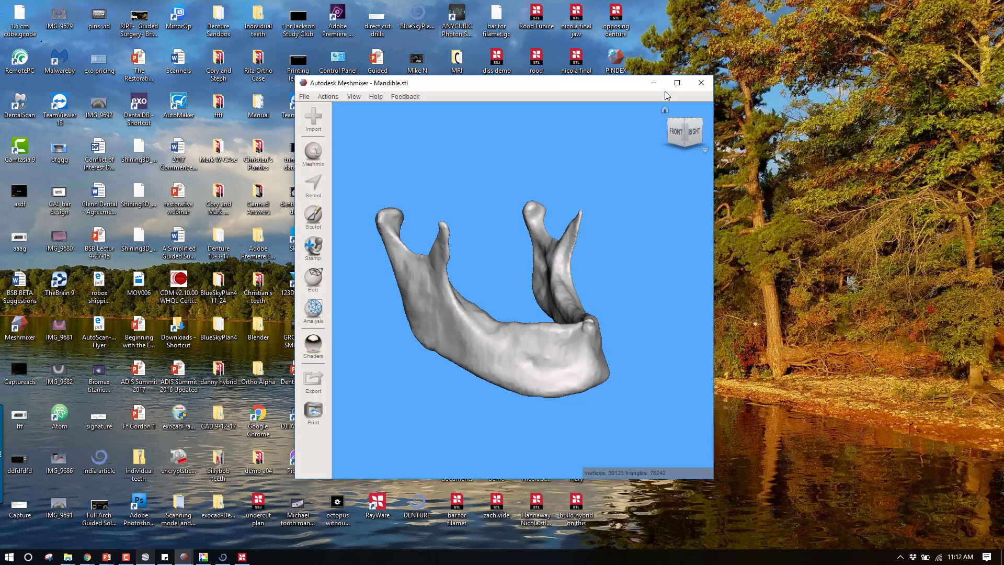
key(super+Up)
right_drag(646, 218, 413, 425)
scroll(413, 426, up, 3)
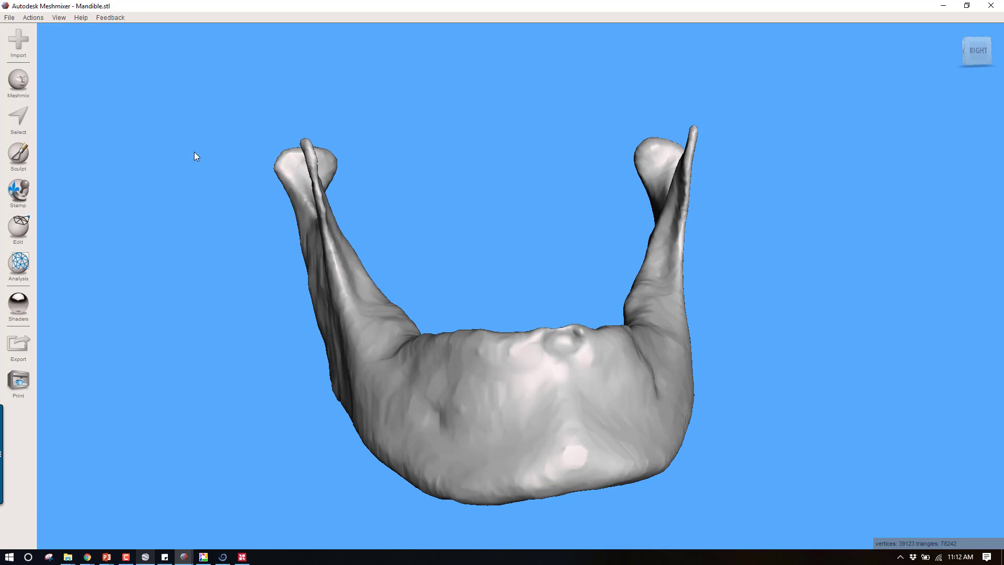
Step: Import nerves.stl into the current scene using Append
click(15, 41)
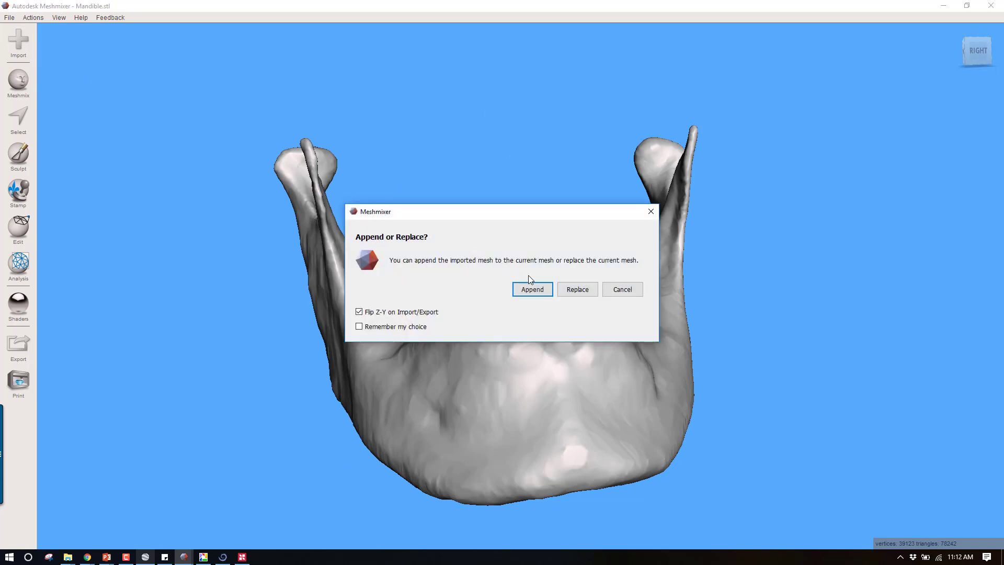
click(533, 290)
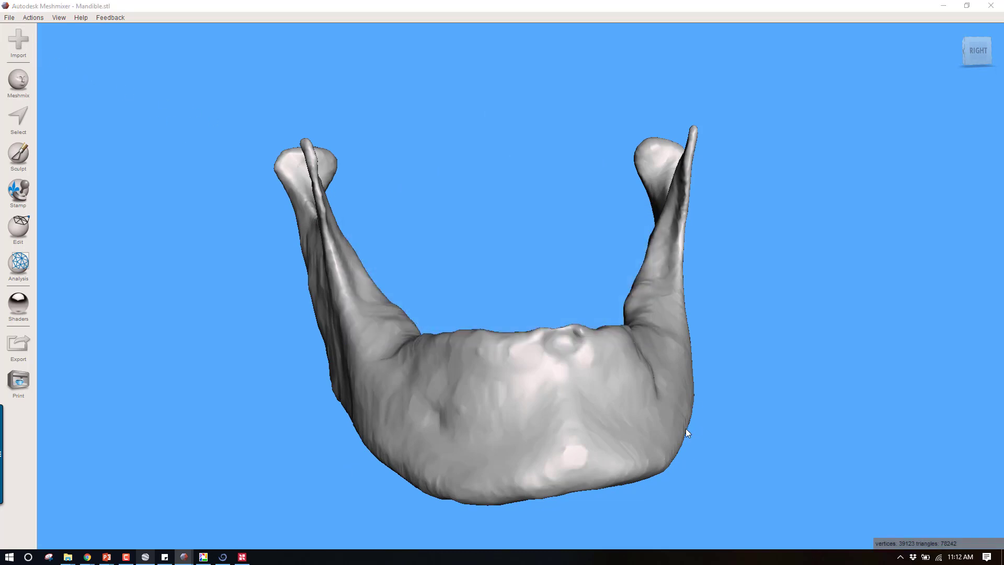
scroll(719, 423, down, 3)
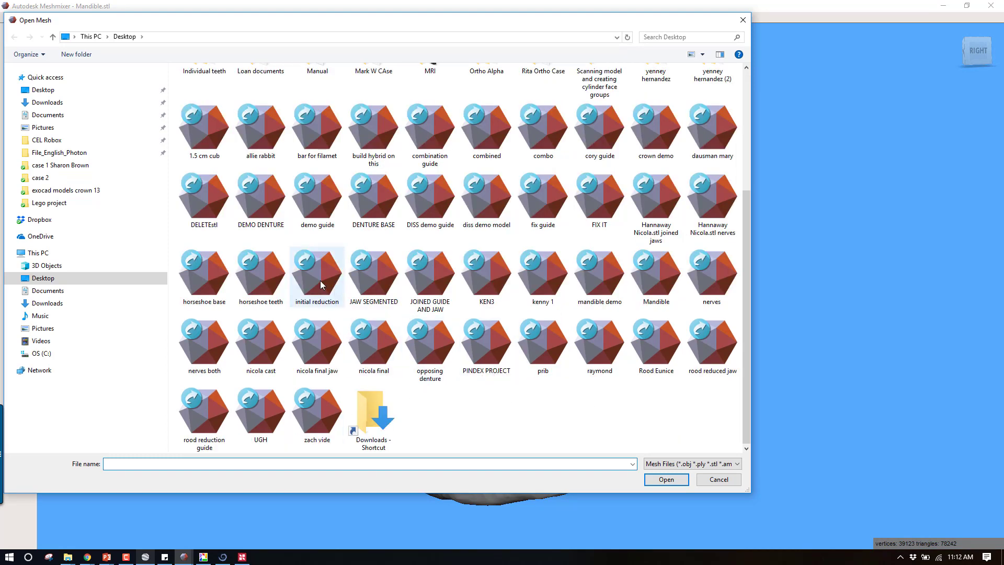
scroll(320, 280, up, 3)
scroll(451, 378, down, 3)
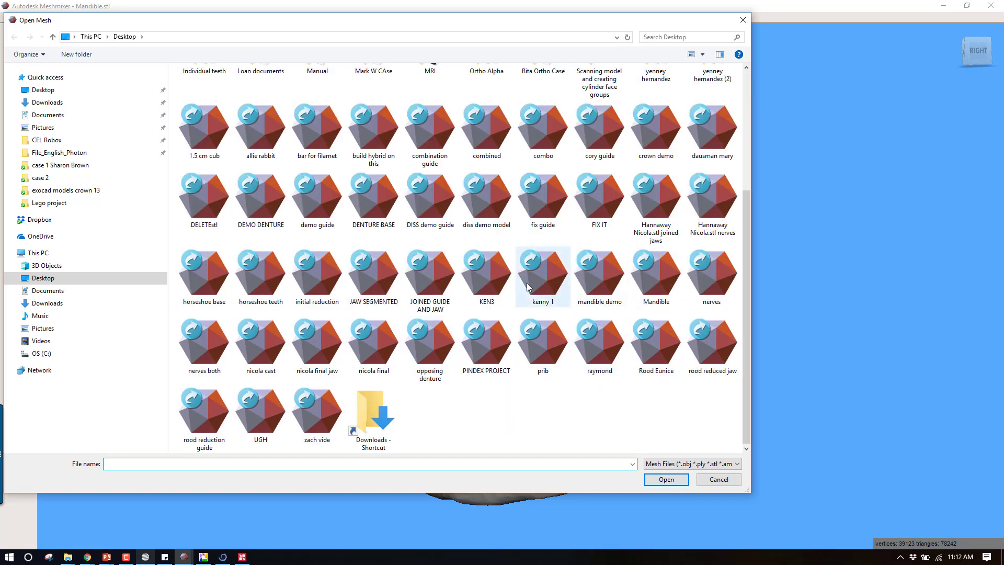
double_click(713, 275)
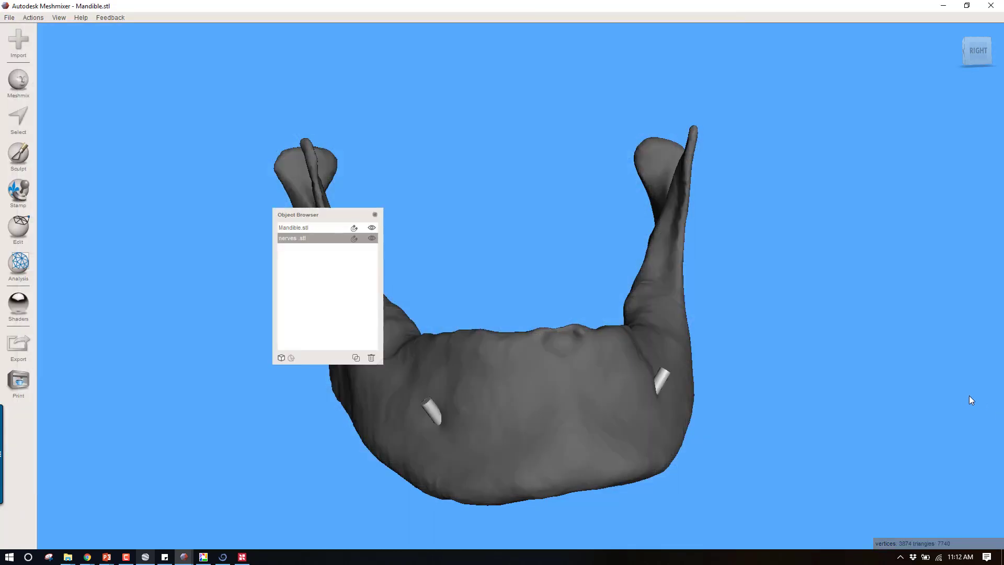
Step: Orbit around the mandible and move the Object Browser away from the model
right_drag(969, 395, 563, 327)
drag(308, 216, 877, 91)
right_drag(684, 99, 551, 363)
Step: Select the nerves object and hide Mandible.stl to view the nerves alone
shift+click(877, 106)
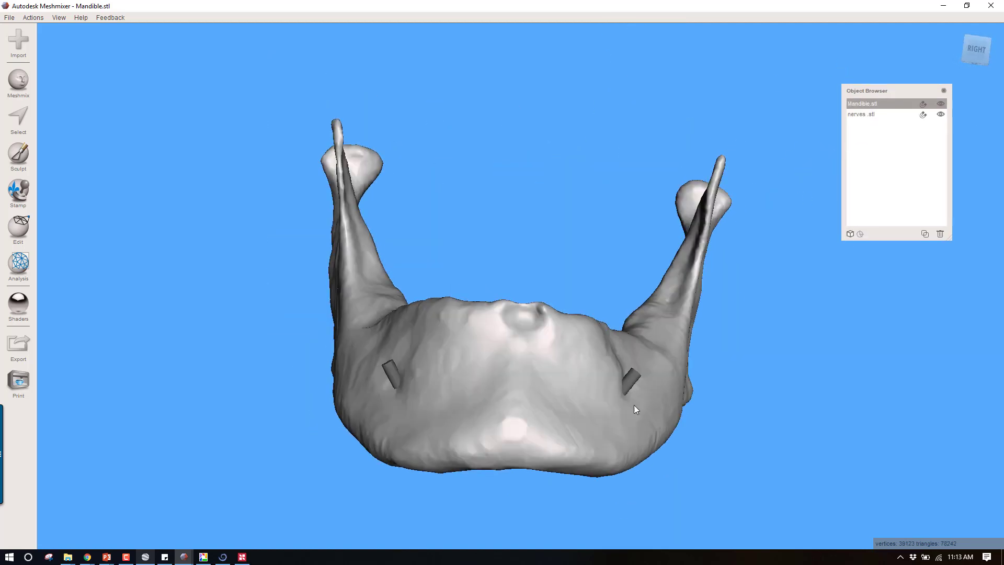
click(629, 382)
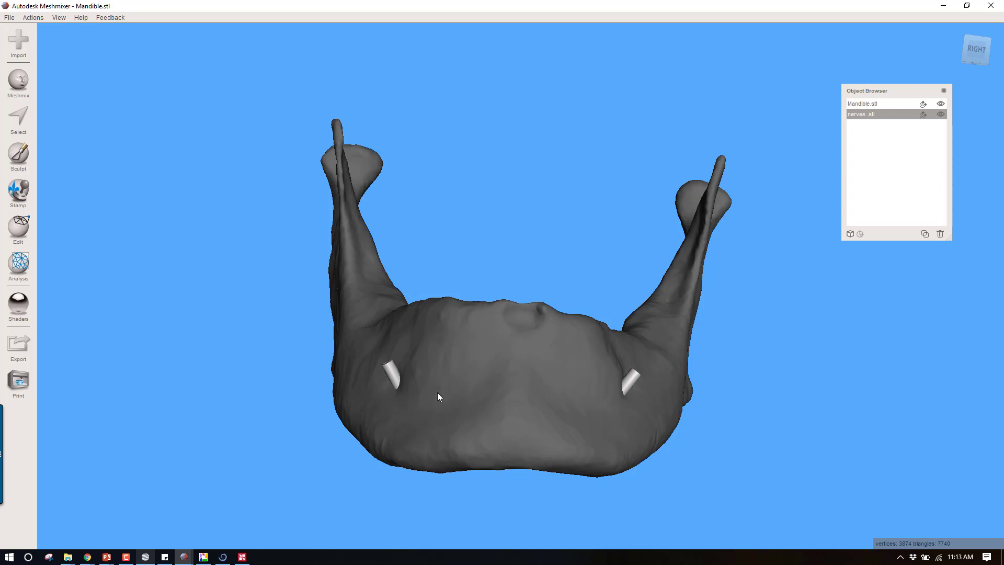
click(940, 104)
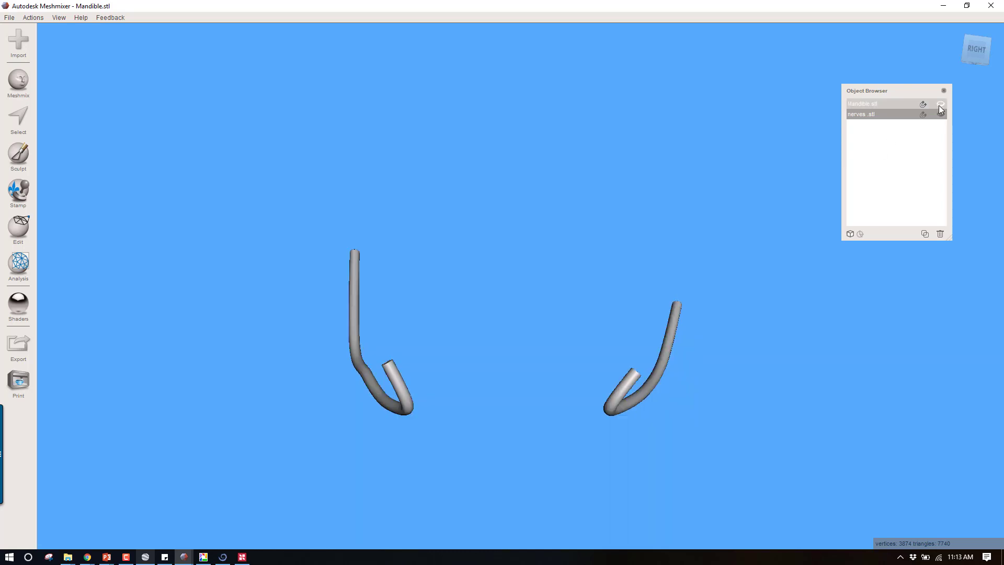
right_drag(710, 238, 560, 443)
Step: Select the whole left nerve tube and apply Edit > Separate
click(19, 116)
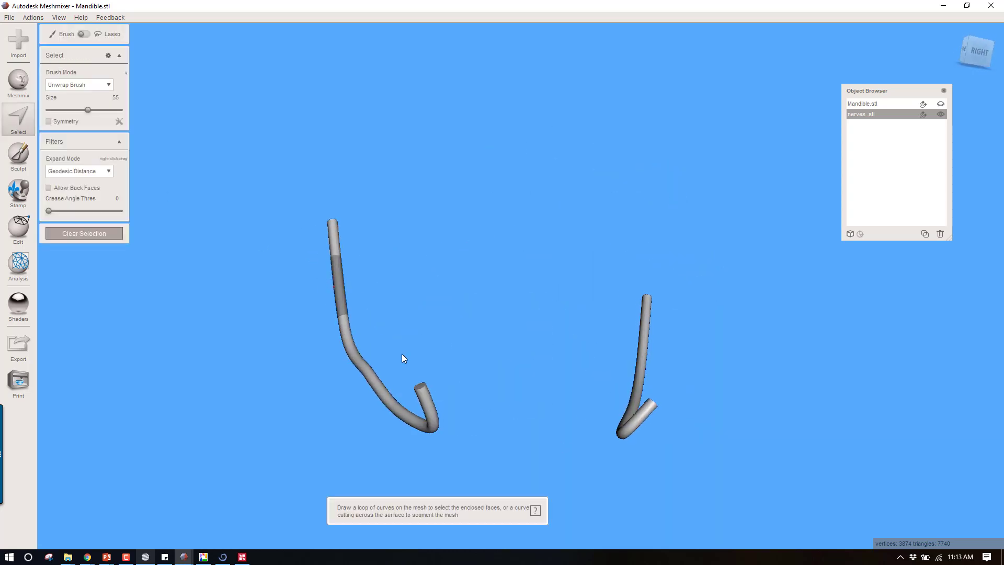
double_click(363, 363)
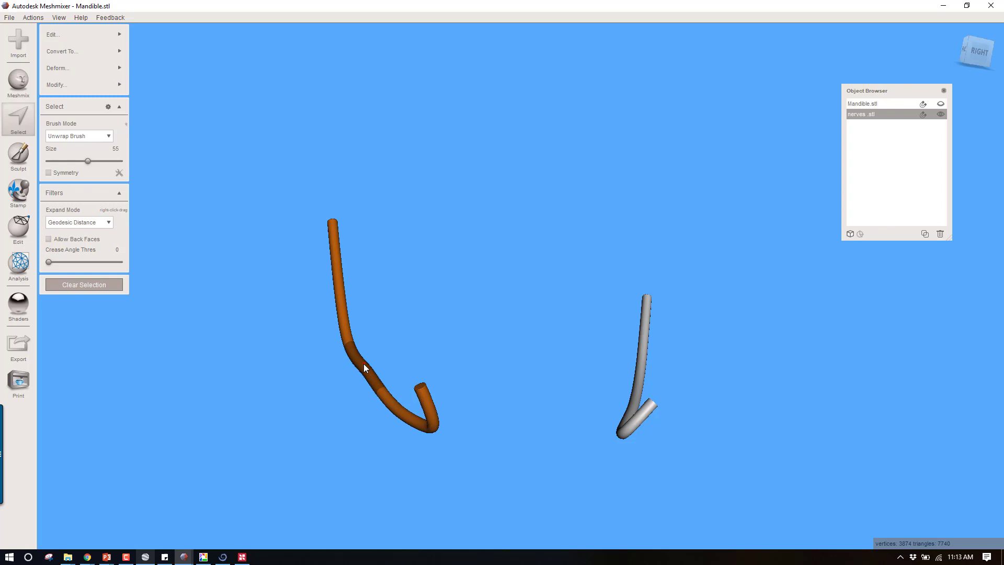
click(99, 86)
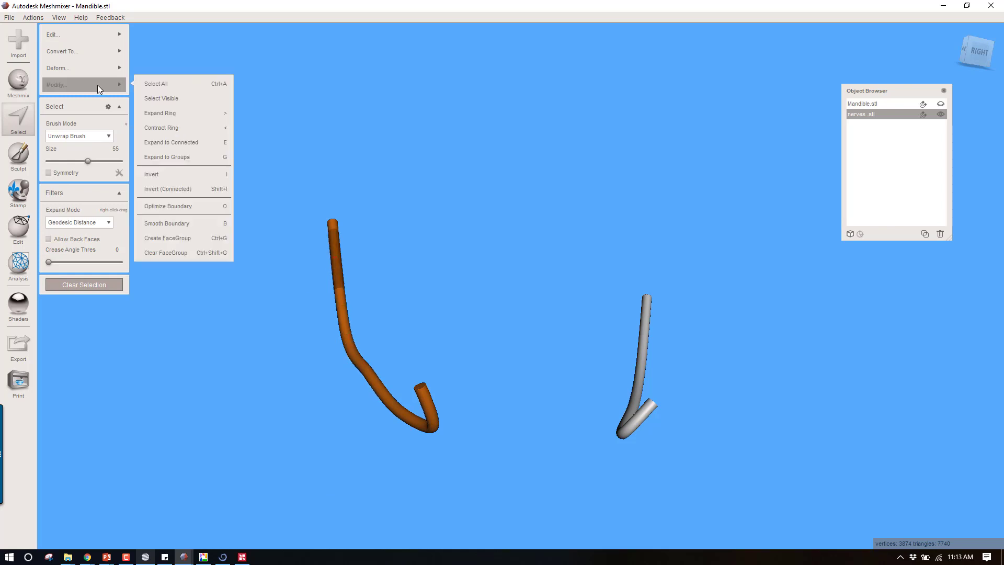
click(93, 34)
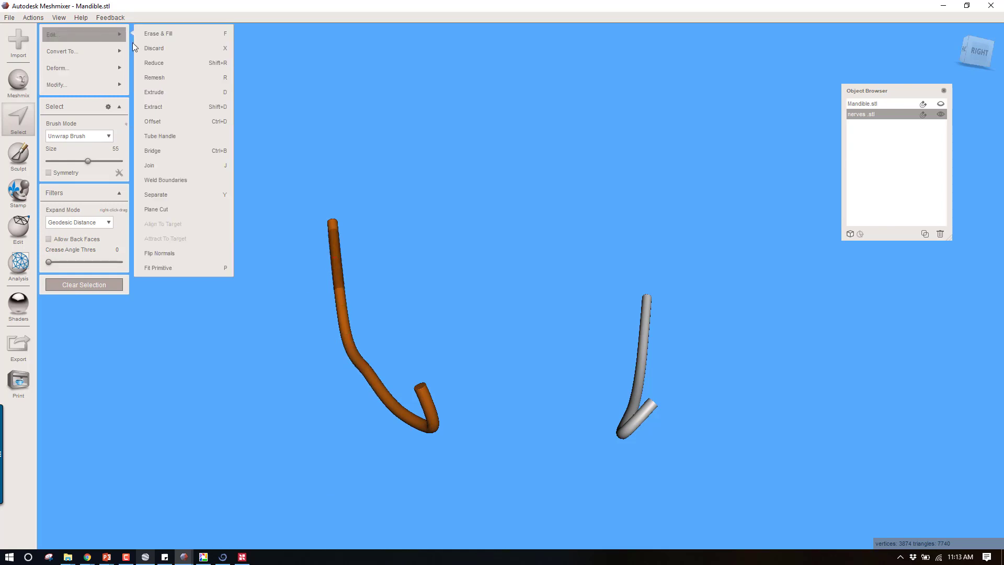
click(181, 195)
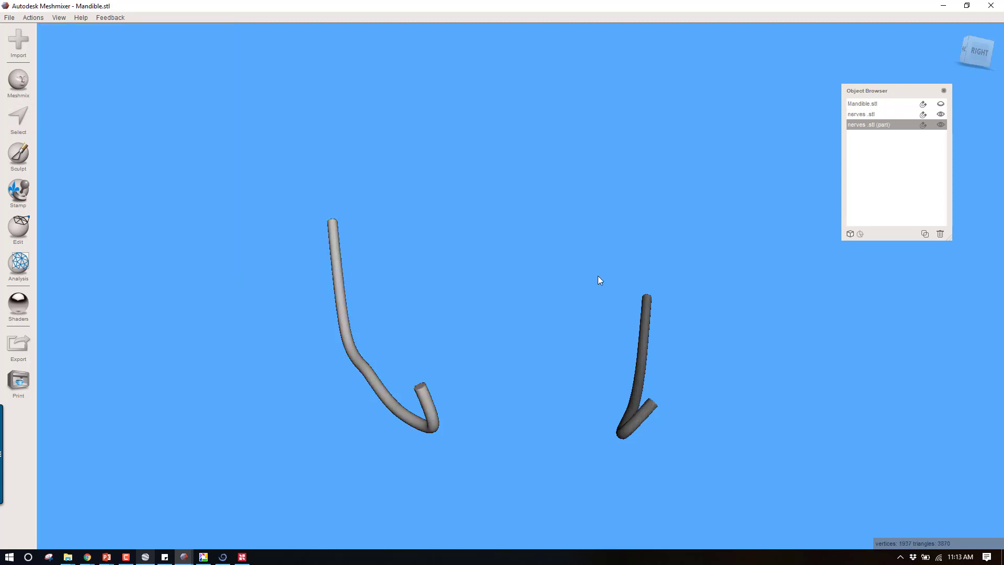
Step: Toggle the remaining nerves object's visibility and orbit to inspect both nerves from below
click(943, 115)
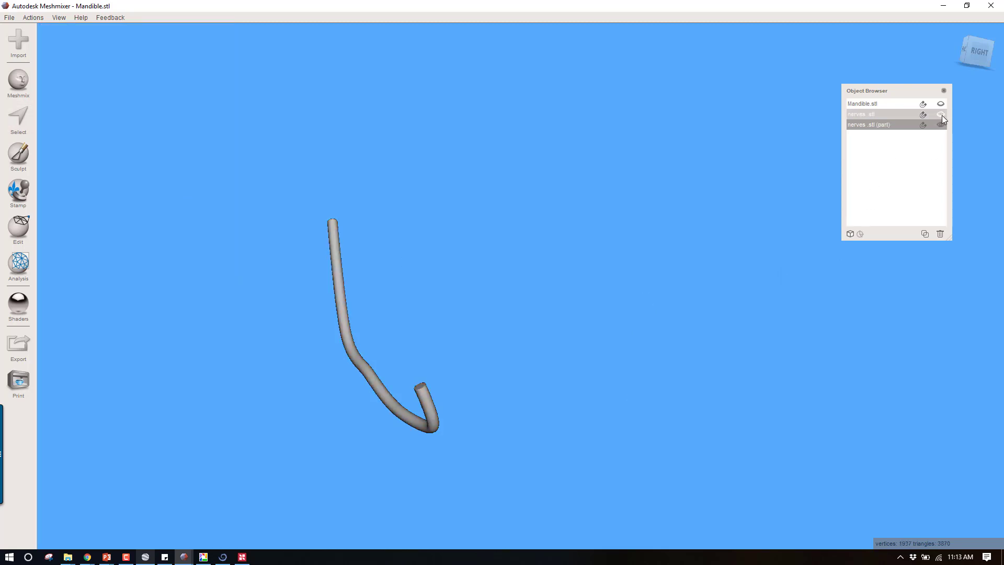
click(943, 115)
right_drag(695, 331, 631, 352)
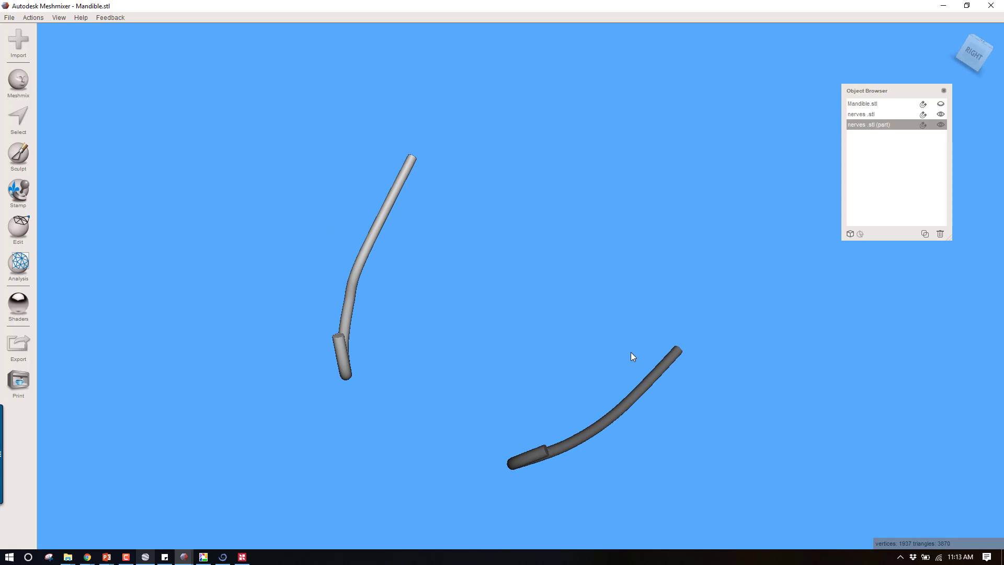
right_drag(813, 487, 728, 422)
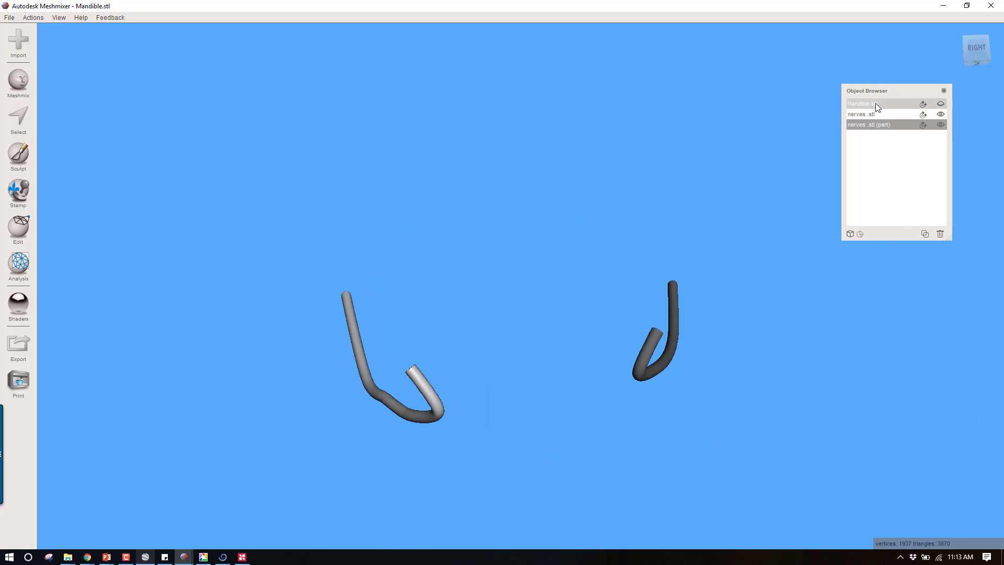
Step: Unhide Mandible.stl, orbit to its left side, then select the nerve part and the mandible
click(941, 104)
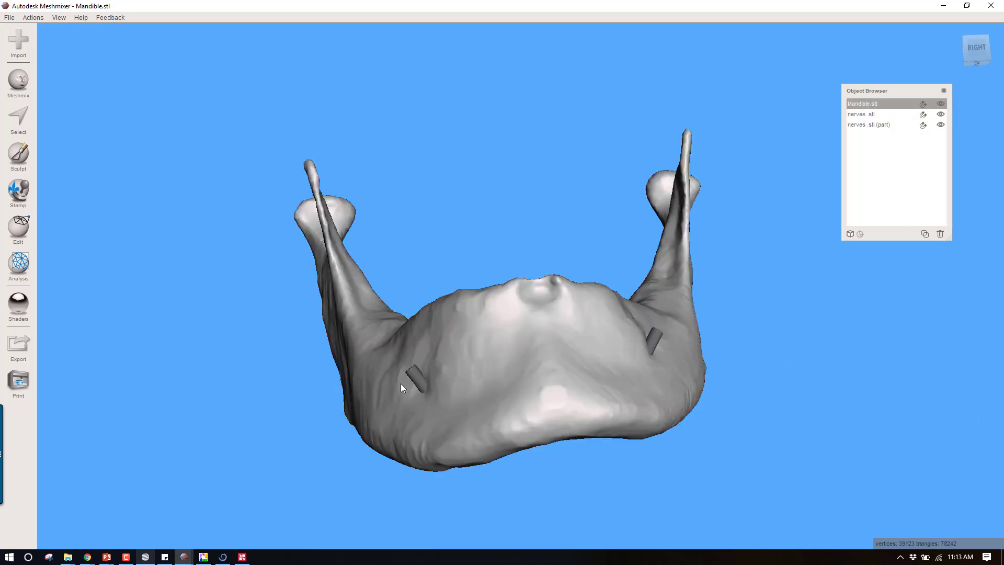
right_drag(400, 384, 701, 296)
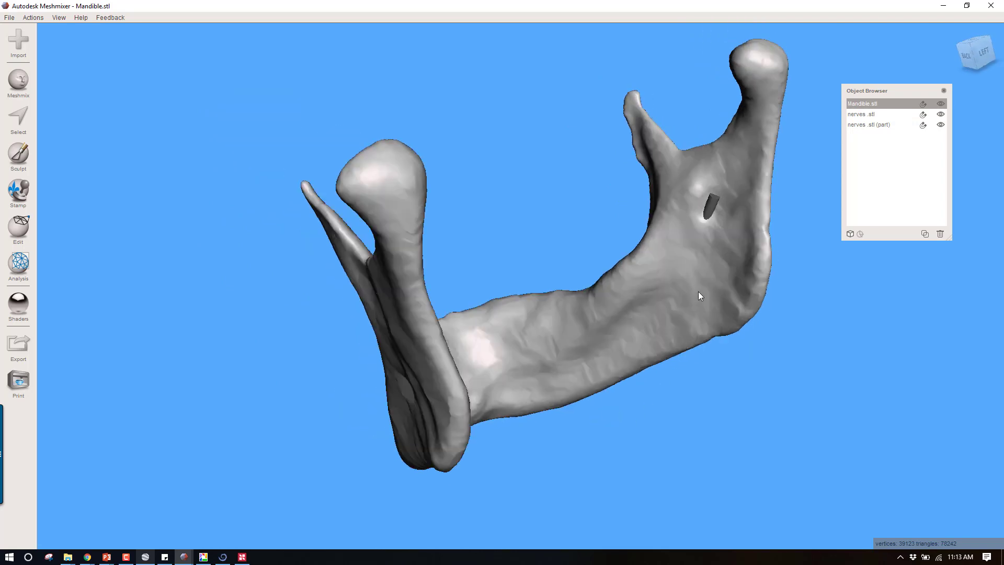
click(713, 199)
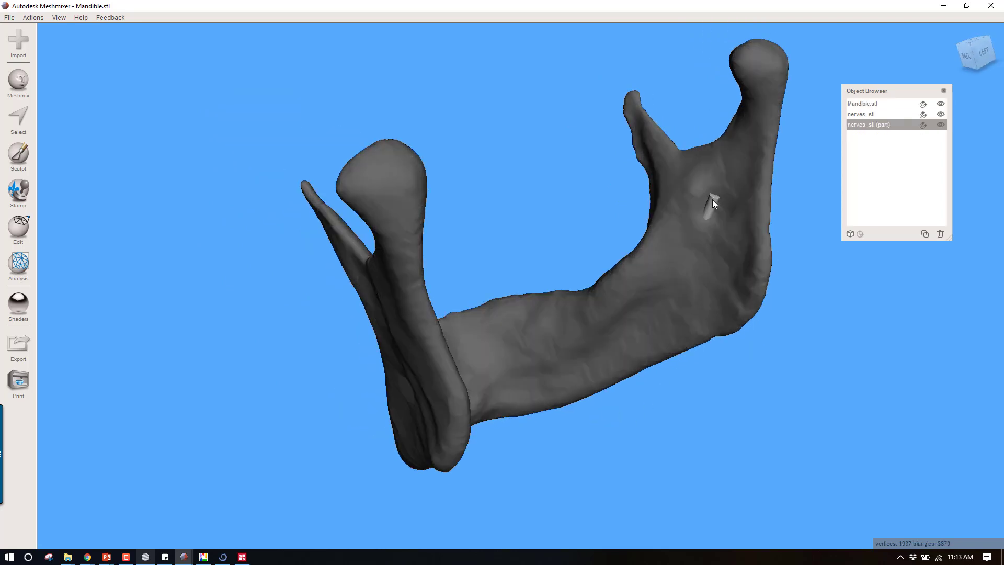
click(759, 158)
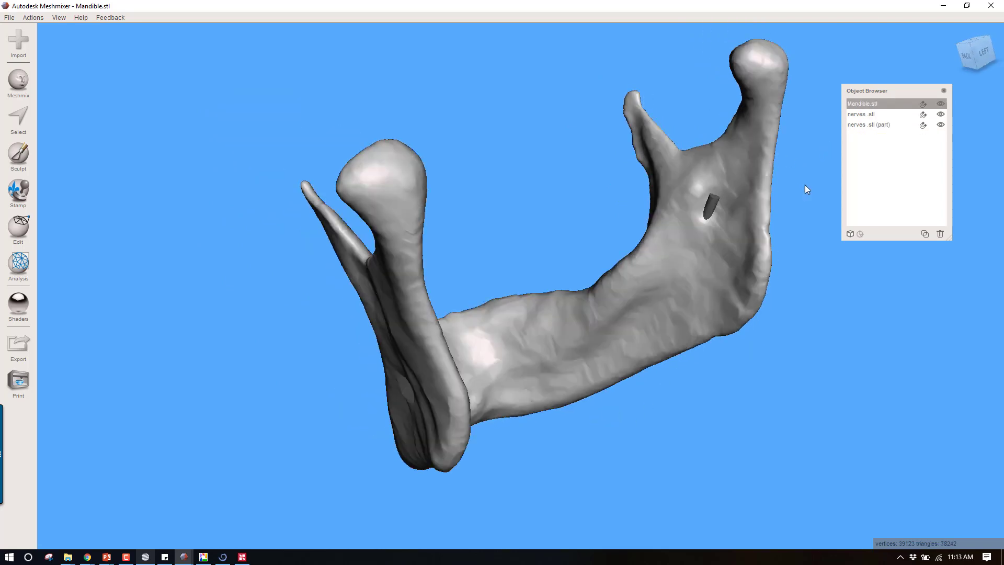
Step: Select Mandible.stl with nerves.stl (part) and start a Boolean Difference, previewing the result
shift+click(883, 114)
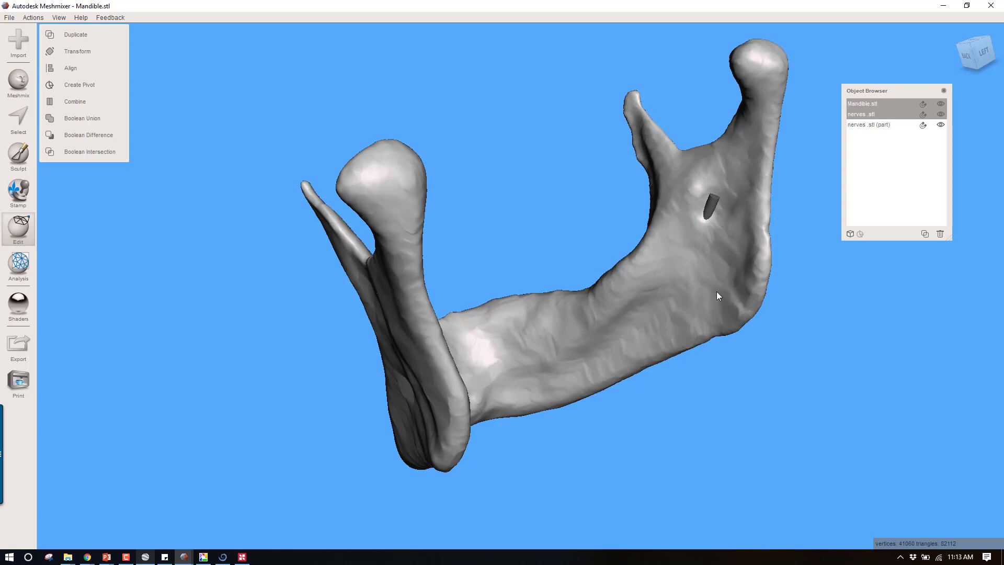
right_drag(716, 291, 630, 310)
right_drag(503, 341, 883, 137)
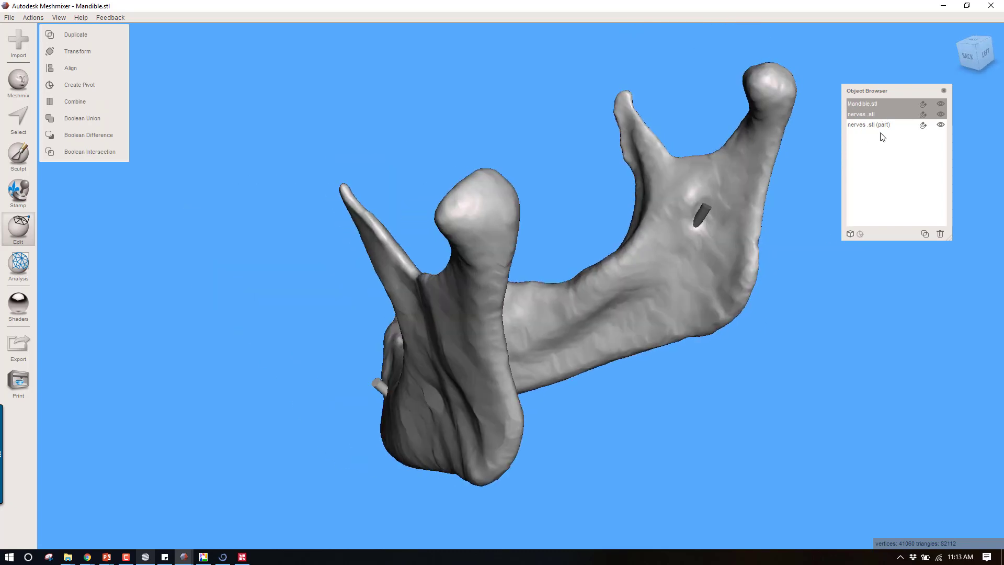
click(880, 105)
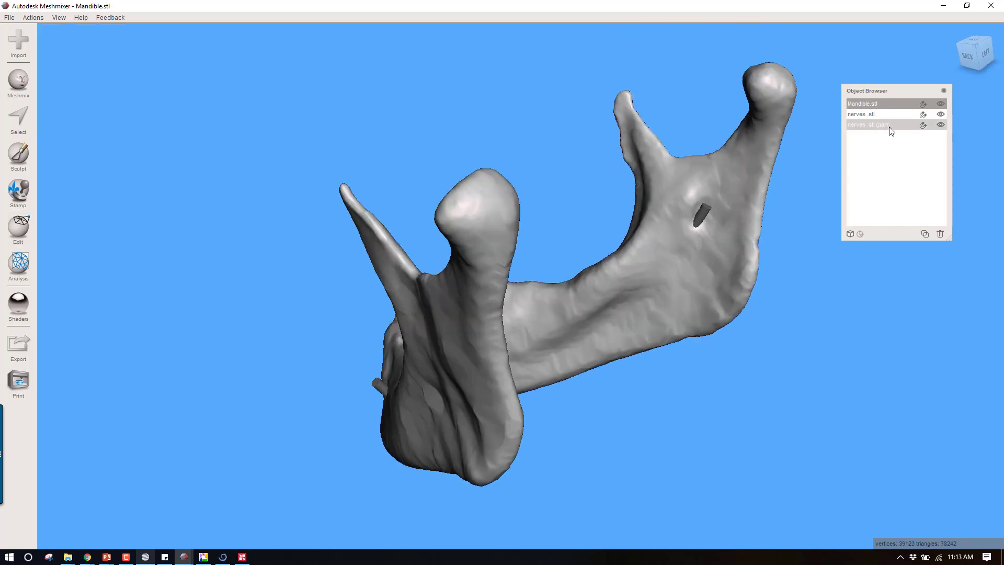
shift+click(889, 127)
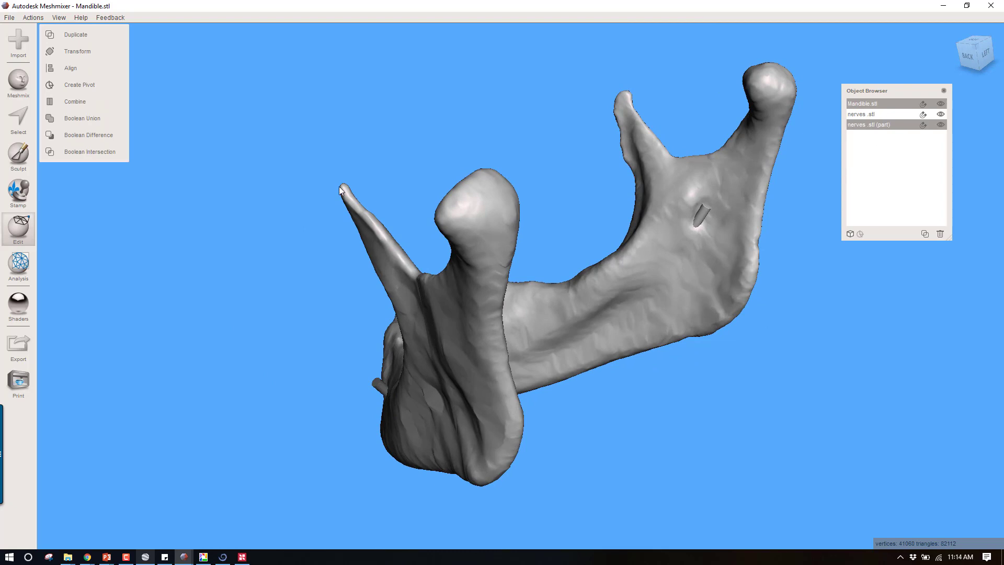
click(102, 135)
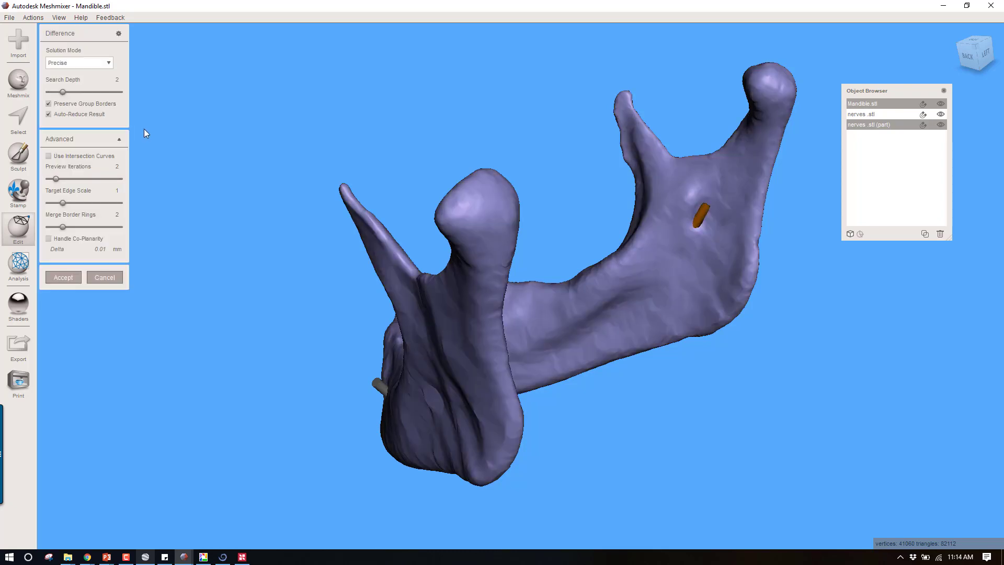
right_drag(458, 259, 560, 369)
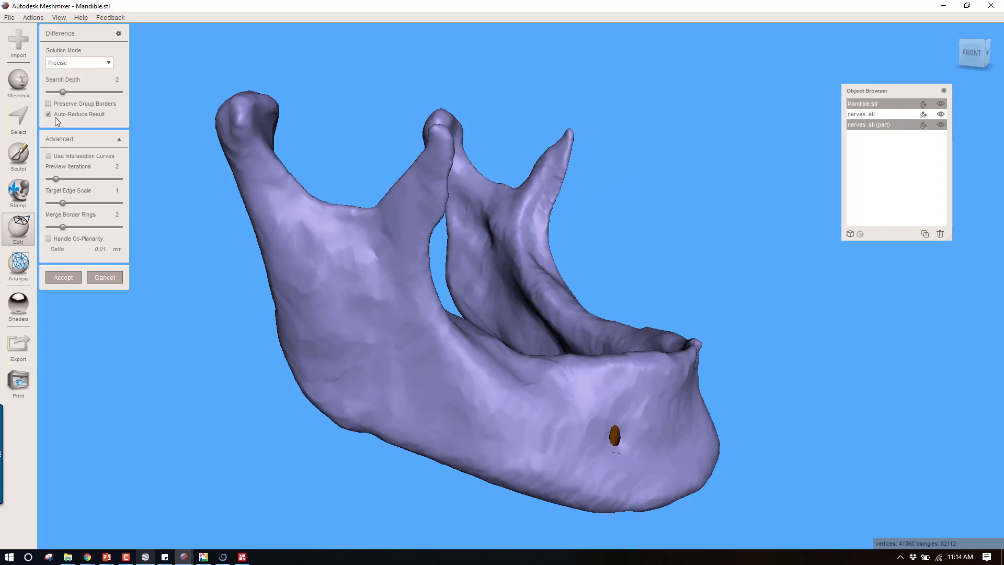
Step: Uncheck Preserve Group Borders and Auto-Reduce Result, accept, and inspect the new canal hole
click(49, 104)
click(49, 114)
right_drag(655, 296, 513, 275)
click(63, 277)
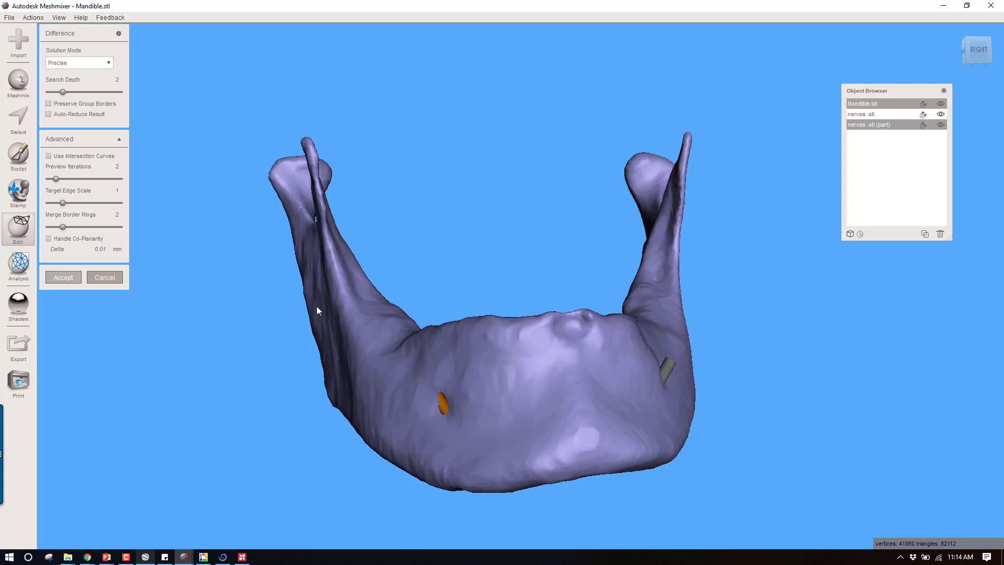
right_drag(479, 378, 804, 399)
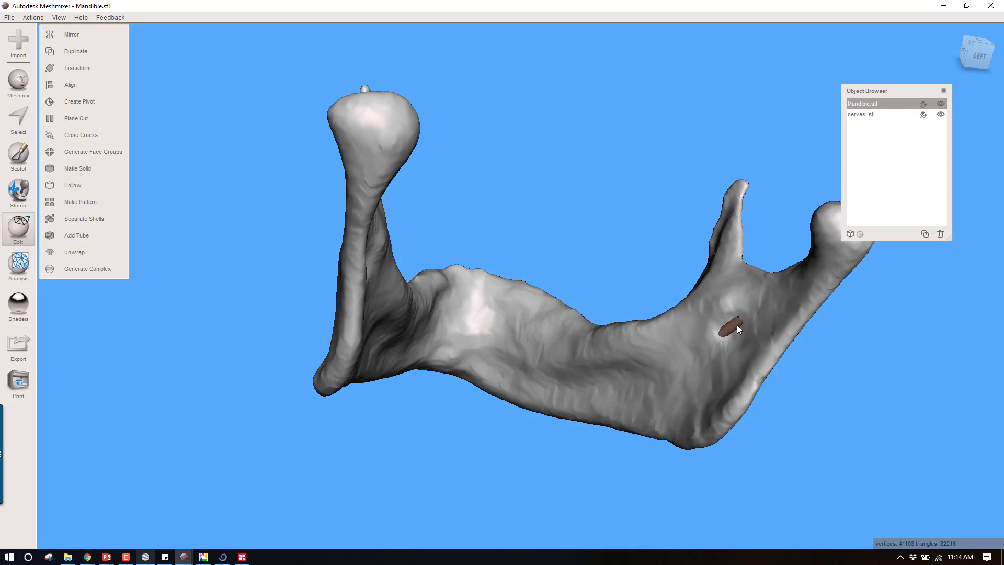
Step: Orbit to examine the carved canal hole, then select nerves.stl and Mandible.stl in turn
right_drag(662, 390, 667, 387)
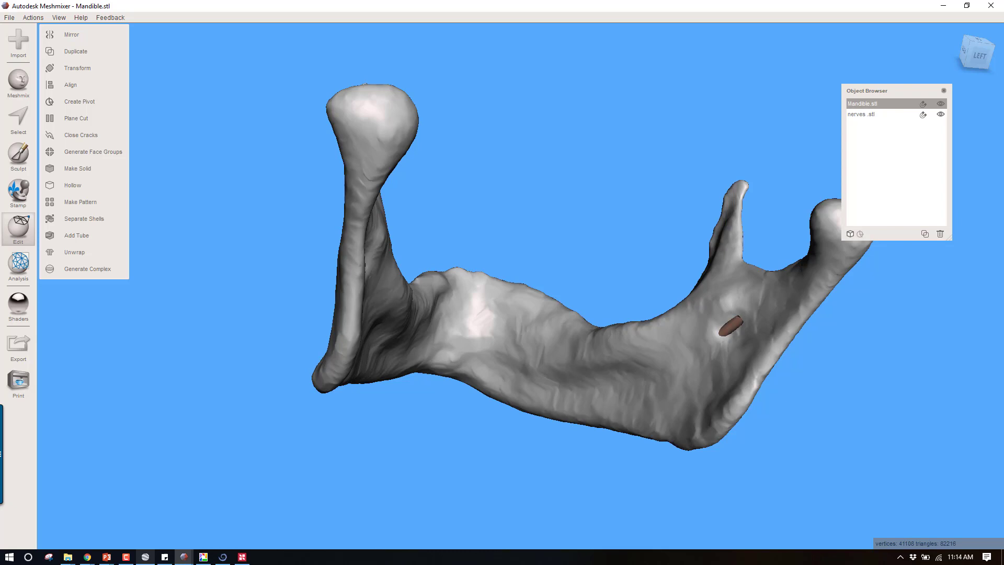
right_drag(375, 359, 336, 268)
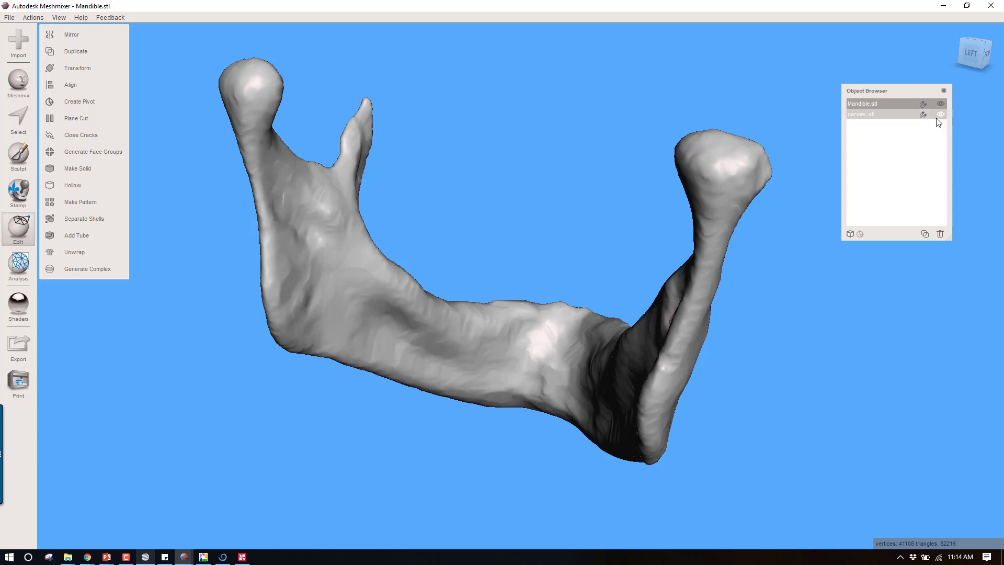
click(888, 114)
click(896, 104)
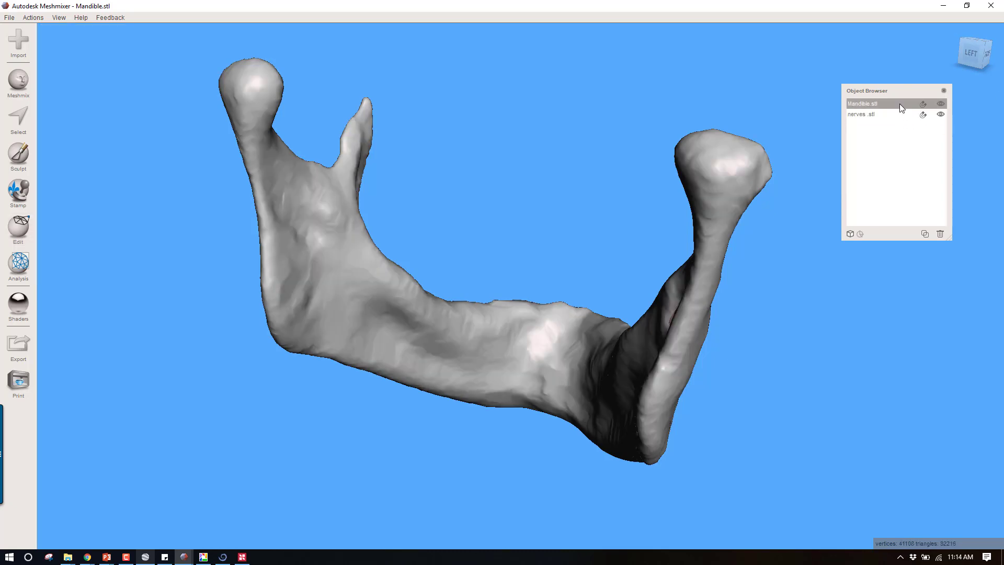
Step: Hide the mandible and select the faces at the remaining nerve canal's tip
click(942, 104)
click(341, 282)
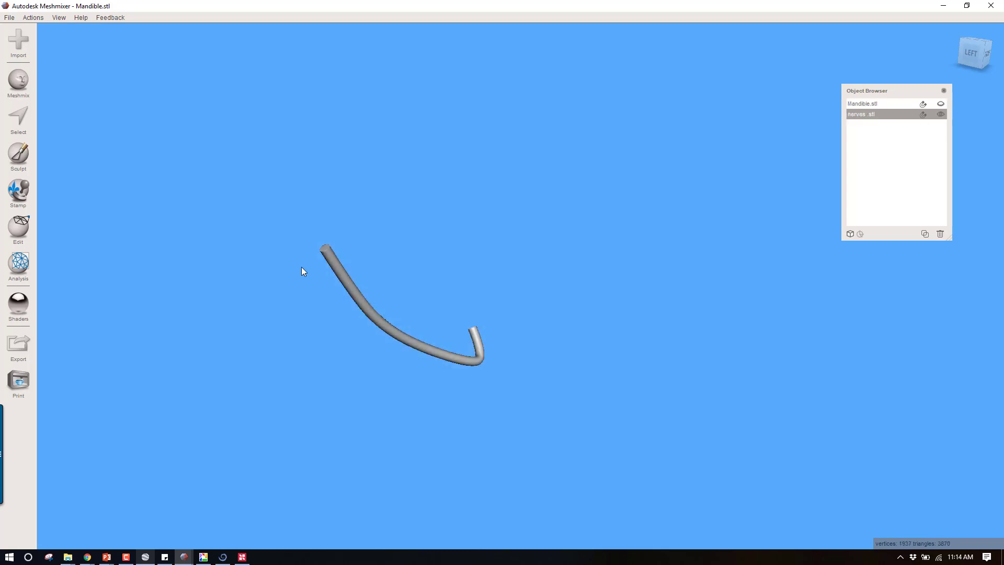
click(12, 118)
right_drag(238, 283, 321, 185)
scroll(334, 187, up, 5)
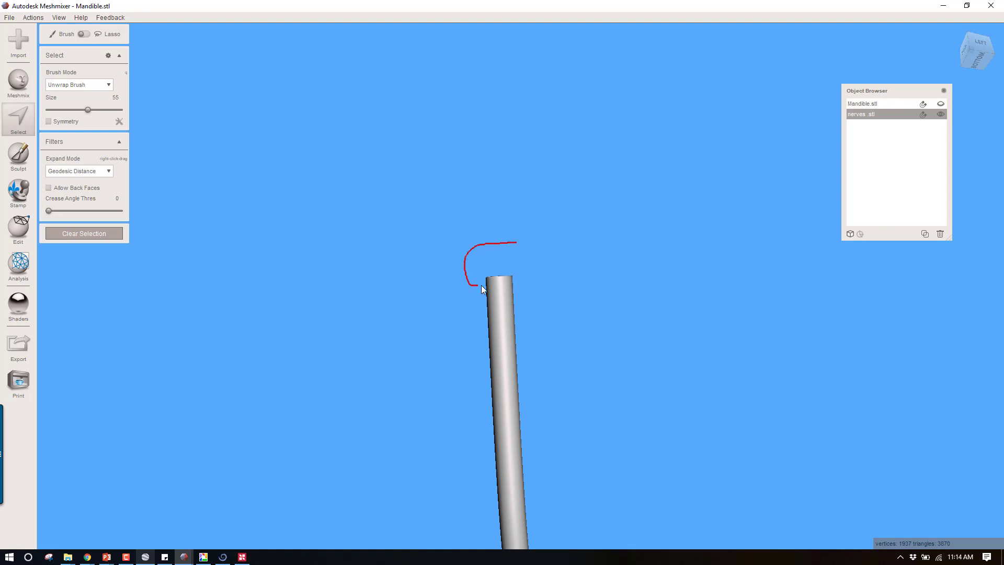
drag(525, 244, 515, 245)
mouse_move(707, 250)
right_down()
mouse_move(595, 335)
mouse_move(573, 328)
right_up()
scroll(573, 328, down, 5)
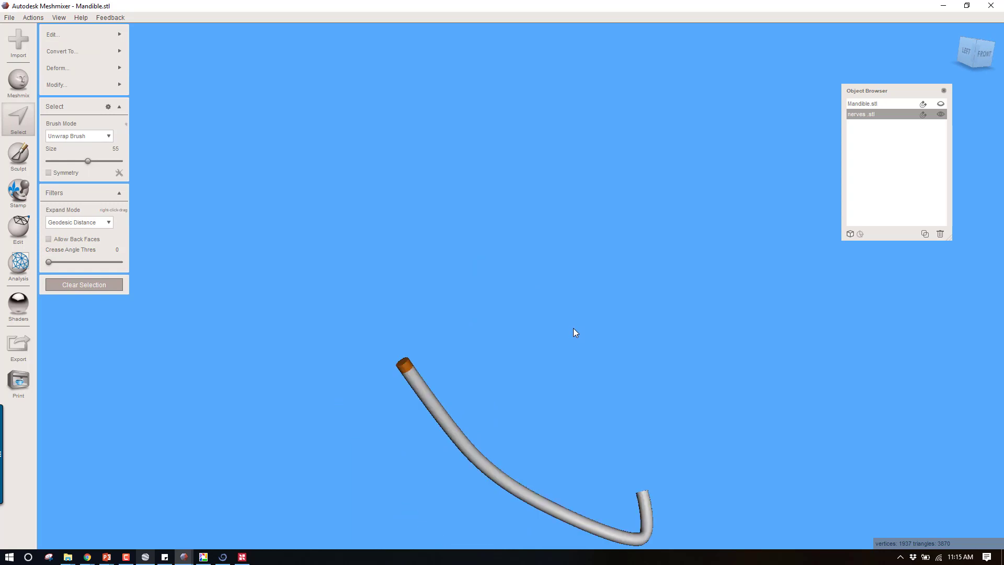
Step: Use Face Transform (T) to extend the nerve tip outward through the bone
key(t)
right_drag(620, 195, 494, 262)
drag(457, 309, 393, 284)
Step: Show the mandible again, check the nerve tip from several angles, and nudge it slightly
click(940, 104)
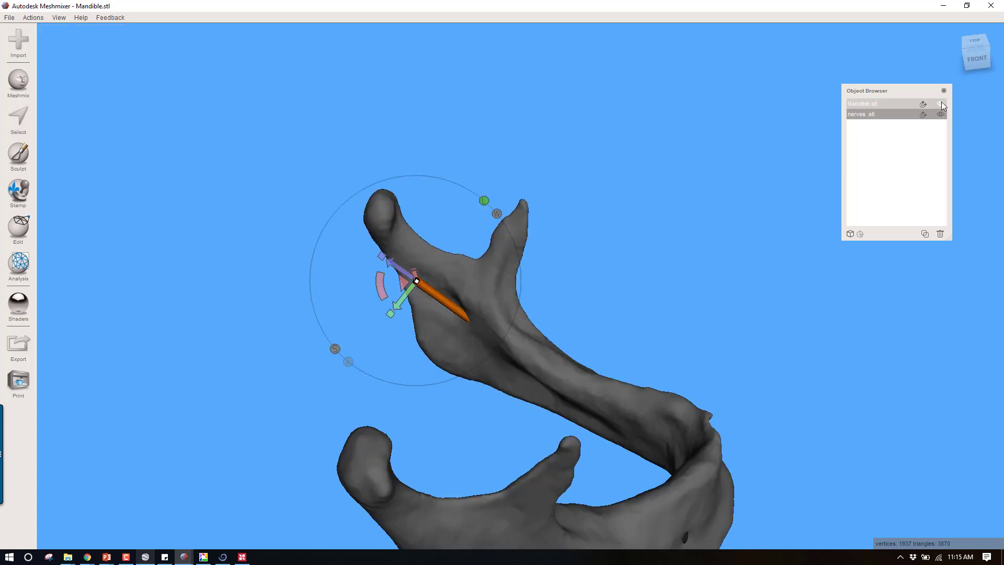
right_drag(440, 297, 633, 271)
drag(465, 300, 459, 300)
right_drag(566, 297, 491, 442)
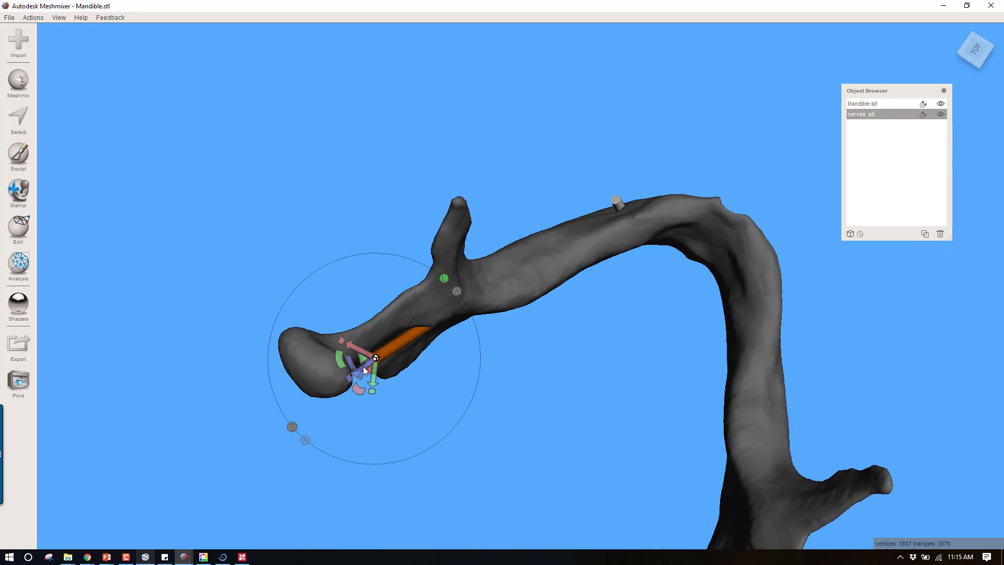
drag(363, 366, 394, 347)
right_drag(510, 412, 459, 275)
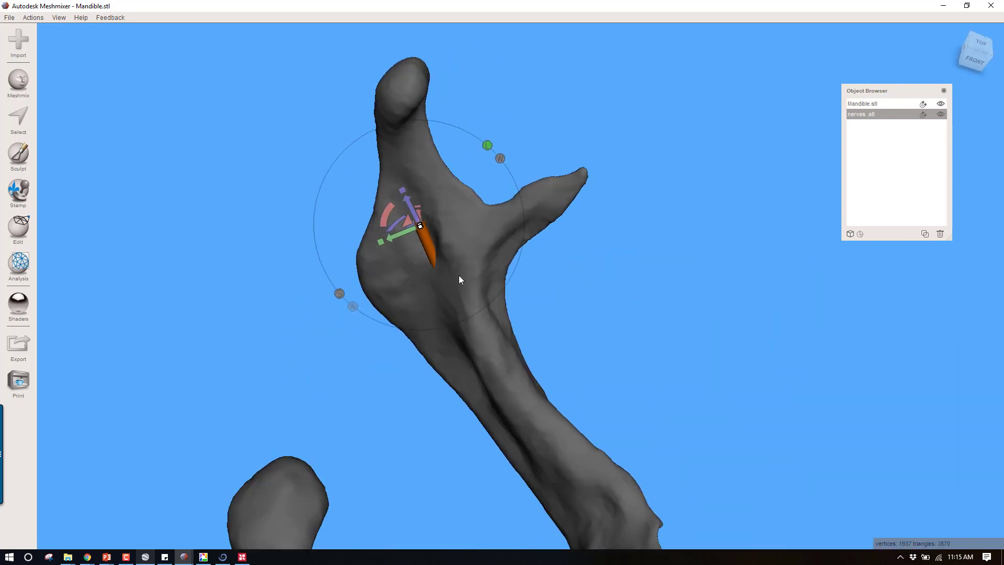
Step: Boolean-subtract nerves.stl from Mandible.stl with Preserve Group Borders and Auto-Reduce turned off
click(871, 100)
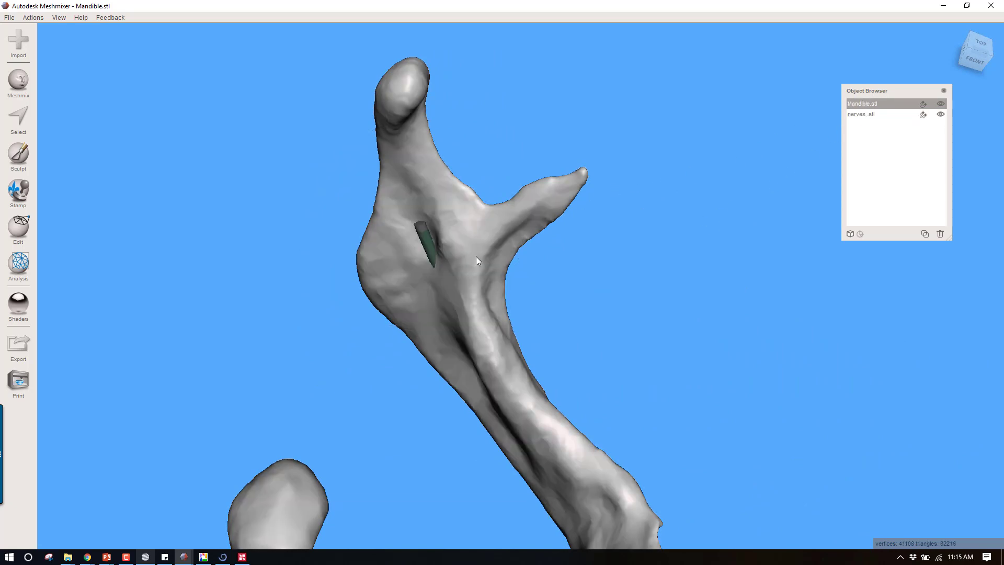
shift+click(870, 114)
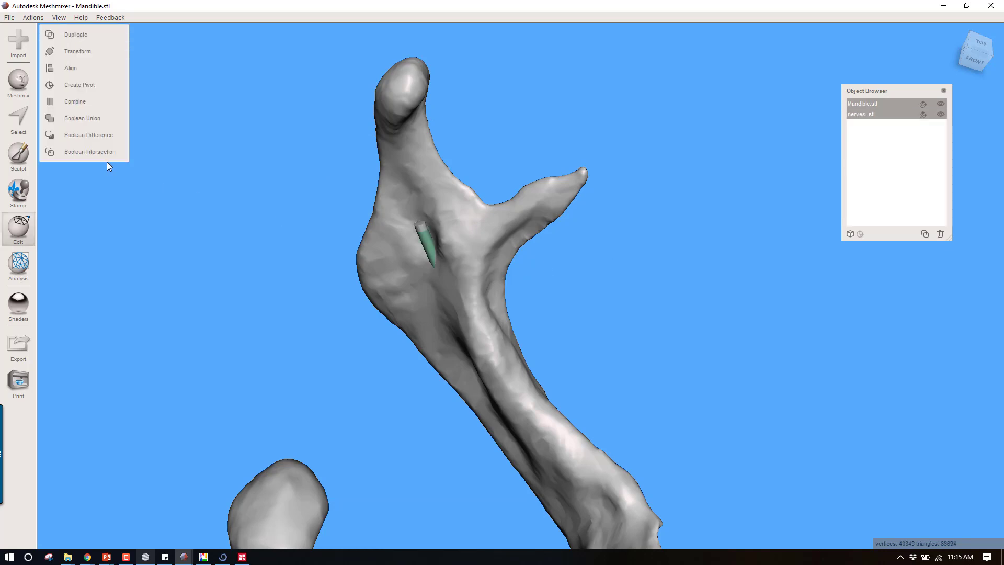
click(98, 135)
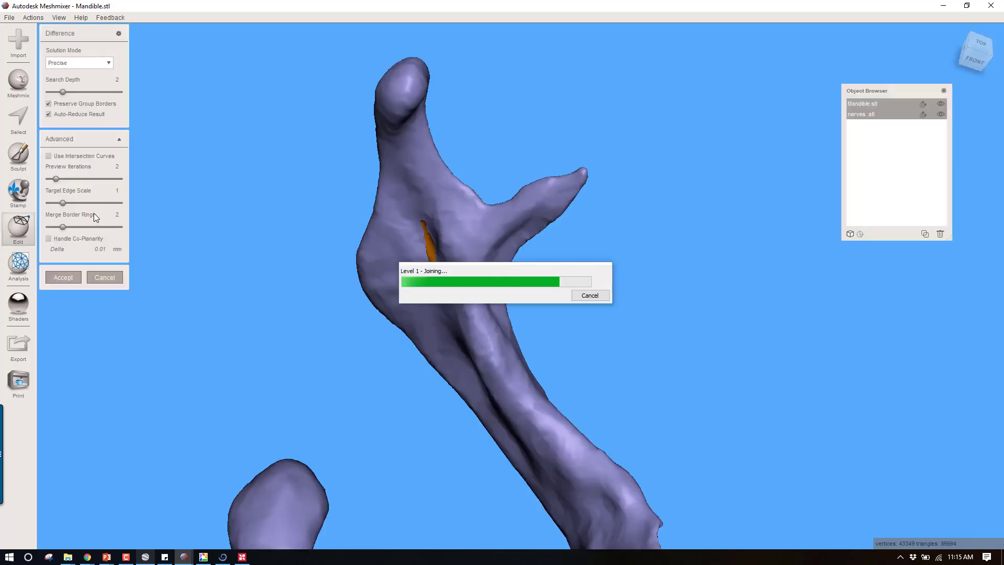
click(49, 111)
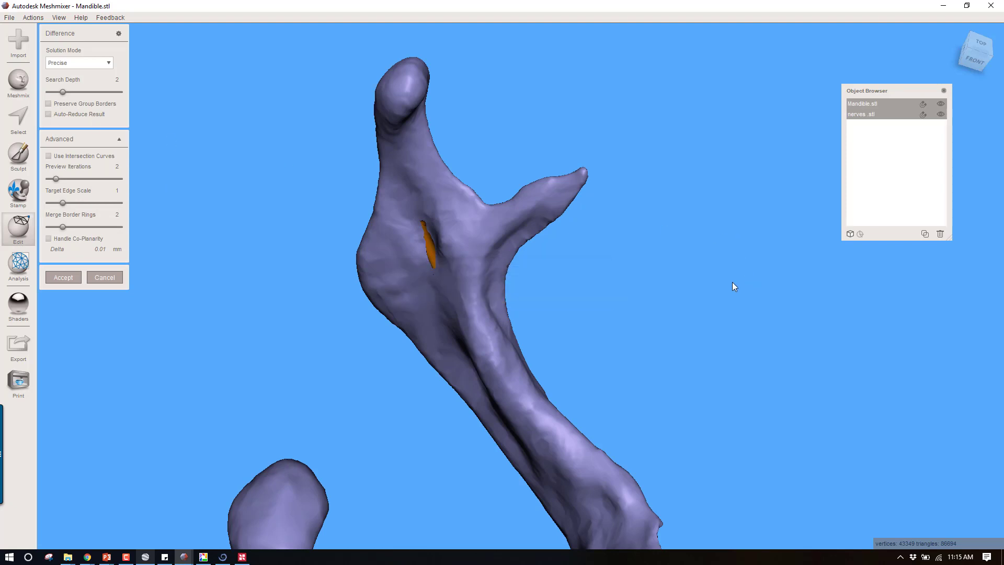
scroll(634, 390, down, 3)
click(63, 277)
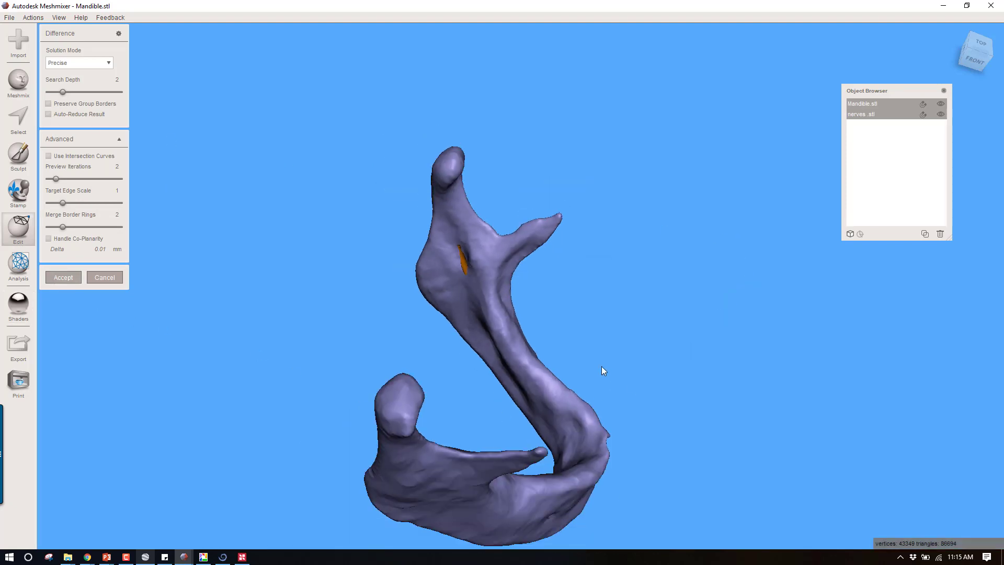
right_drag(542, 317, 309, 288)
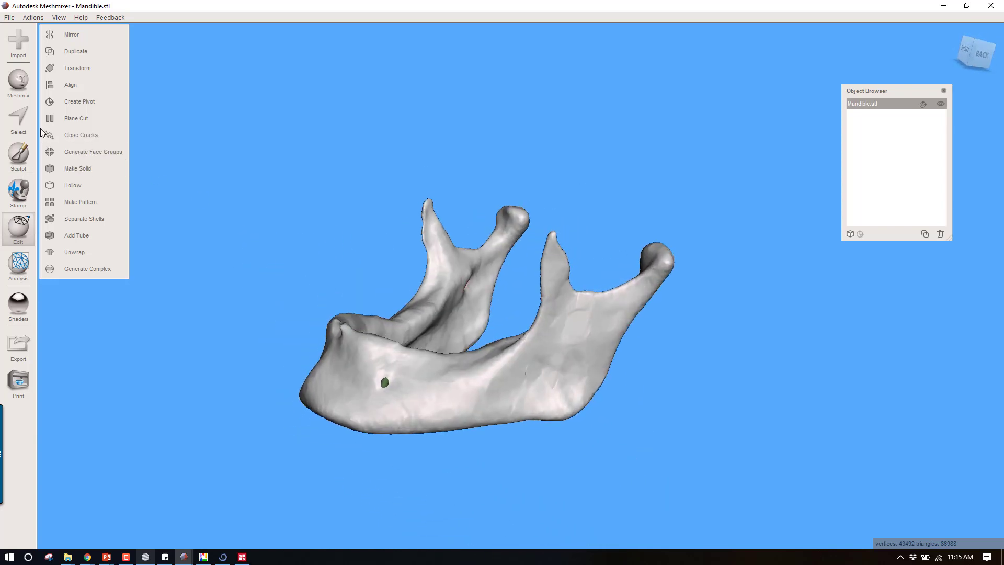
click(78, 118)
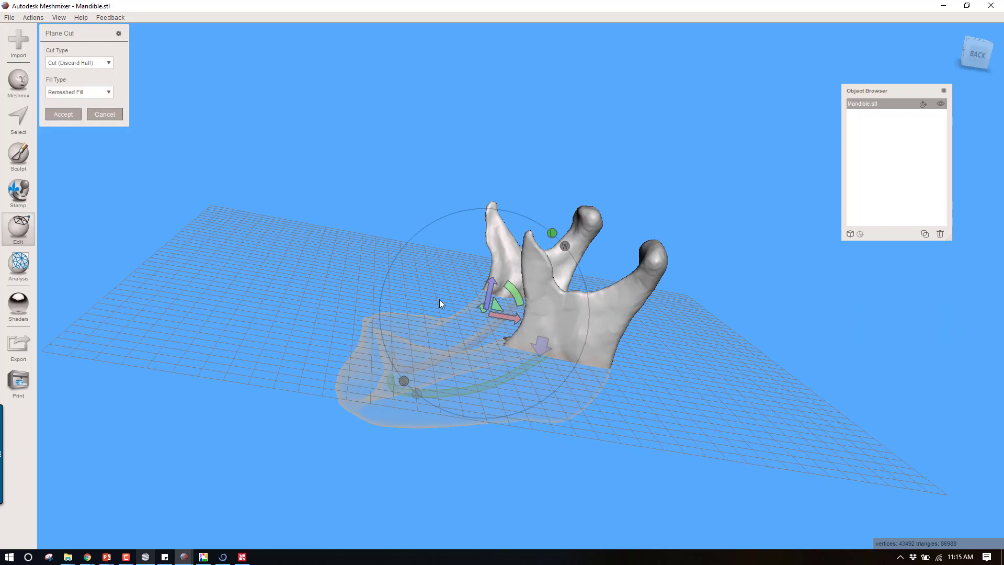
right_drag(440, 303, 417, 428)
scroll(622, 444, up, 3)
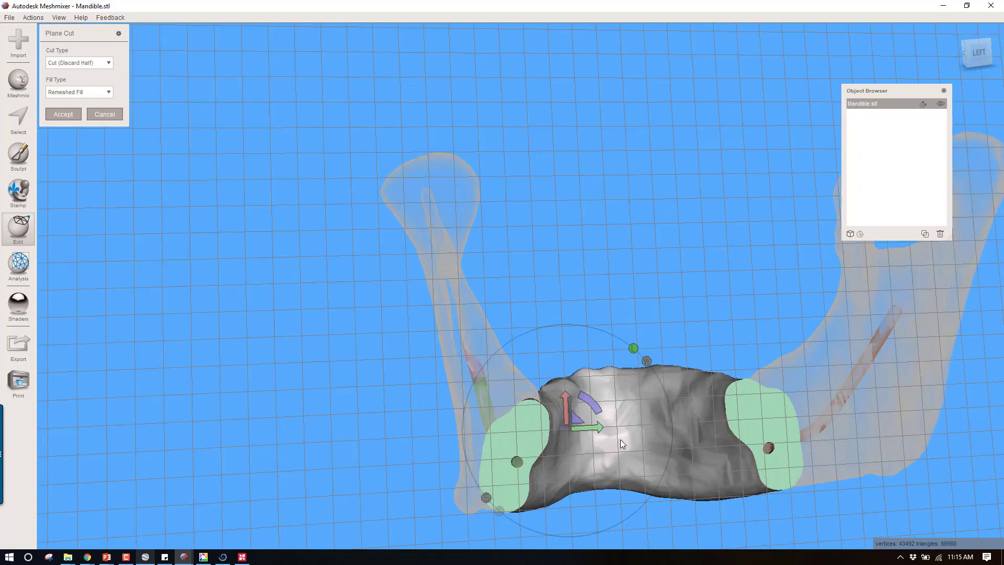
right_drag(620, 444, 449, 385)
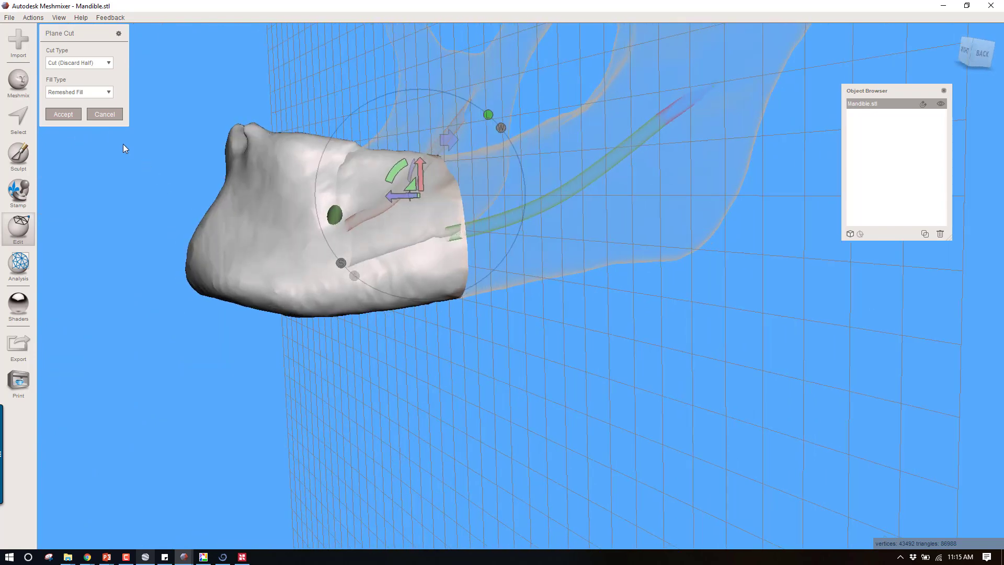
click(63, 114)
right_drag(193, 268, 299, 385)
click(35, 19)
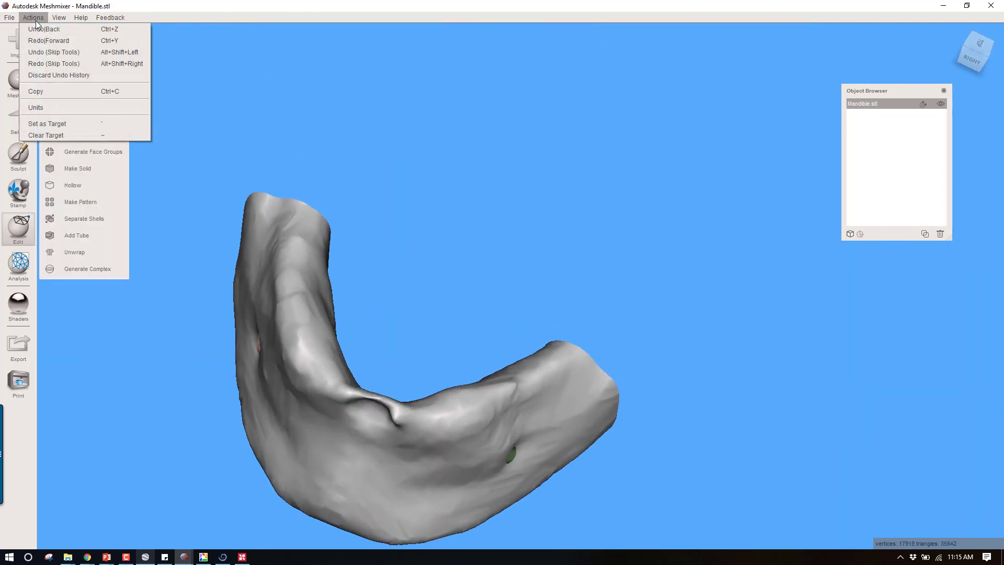
click(36, 26)
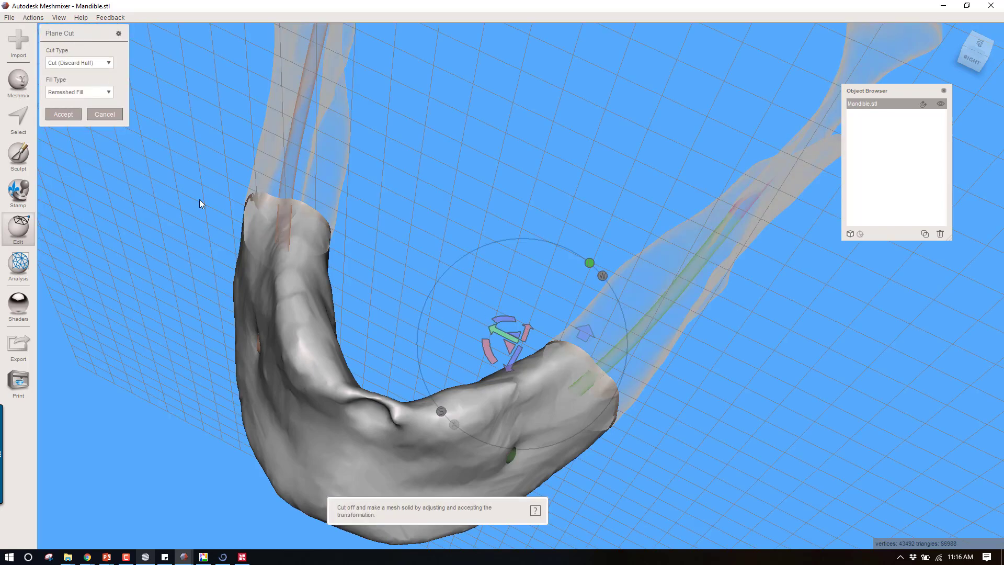
click(104, 114)
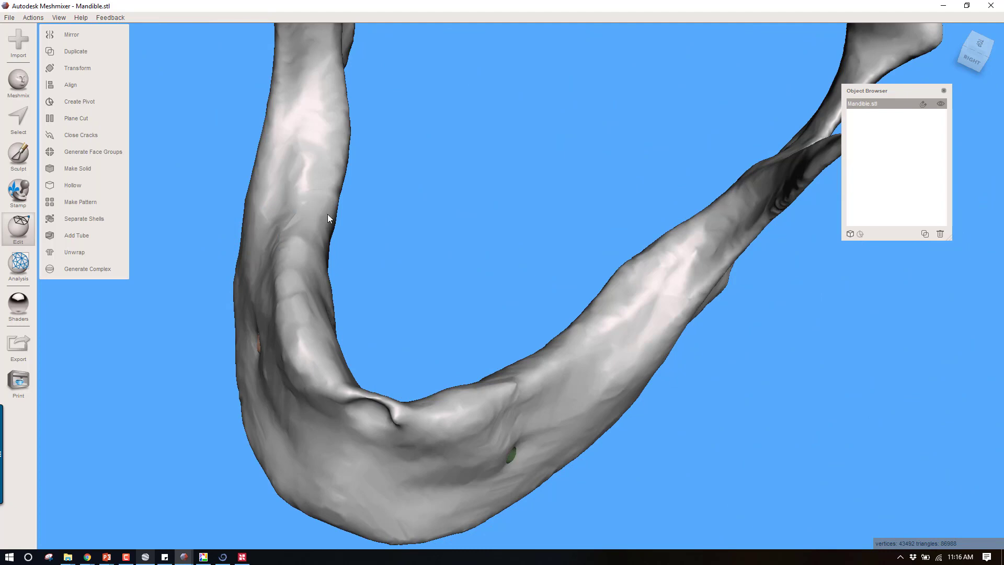
right_drag(670, 343, 705, 268)
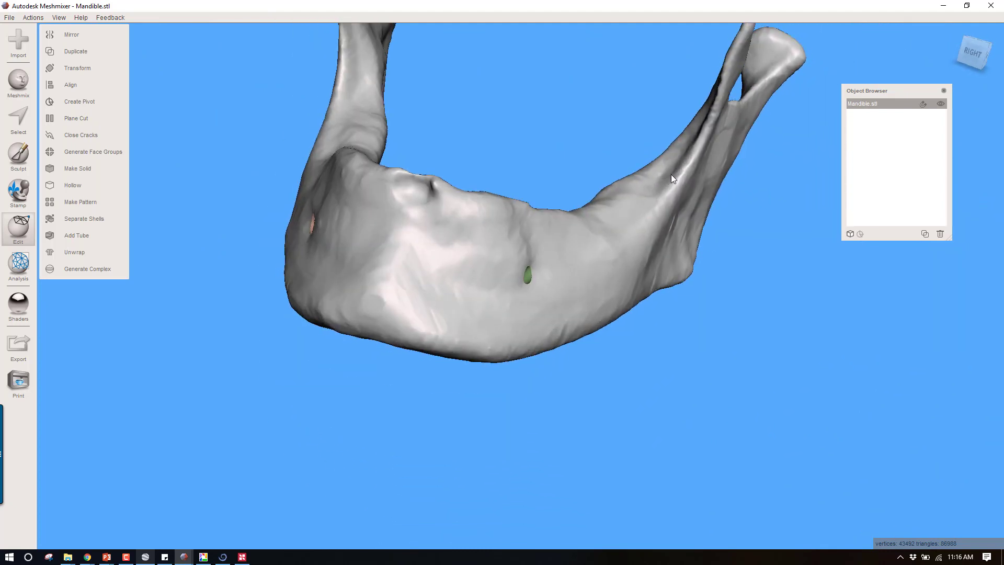
Step: Add a cube primitive and scale it along X, Y and Z into a slab about 76 × 33 × 18 mm
click(23, 83)
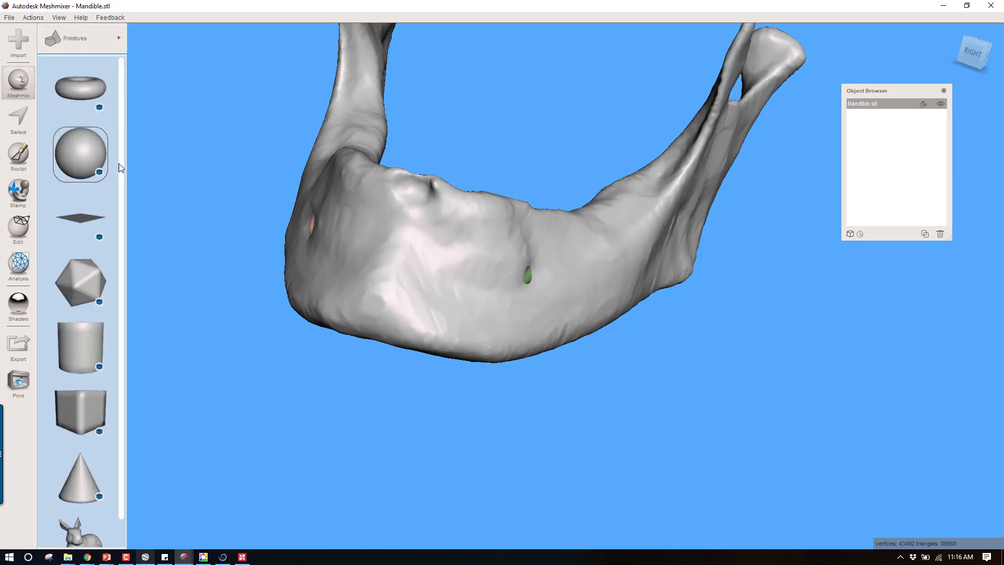
drag(92, 397, 397, 427)
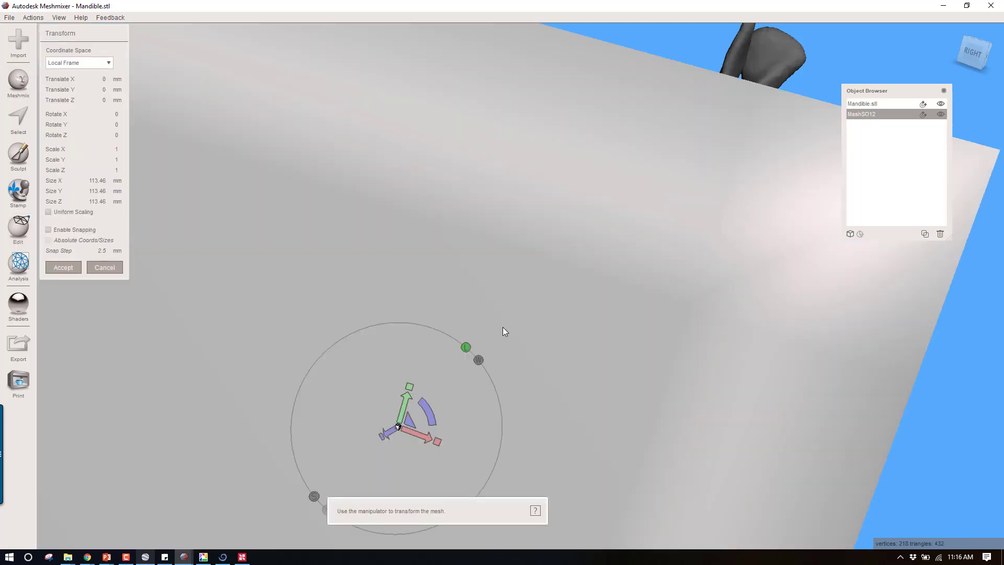
drag(411, 386, 318, 417)
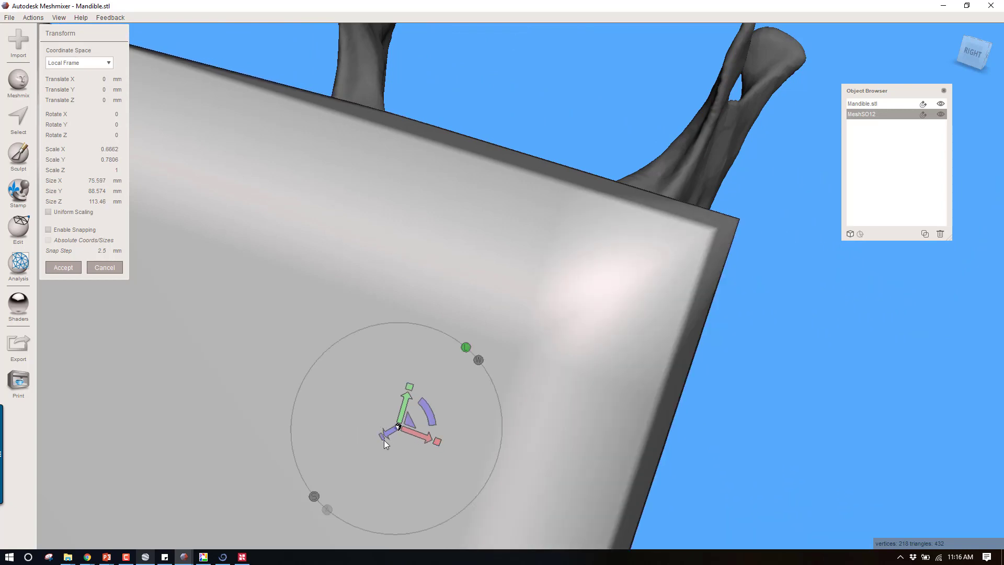
drag(384, 436, 523, 360)
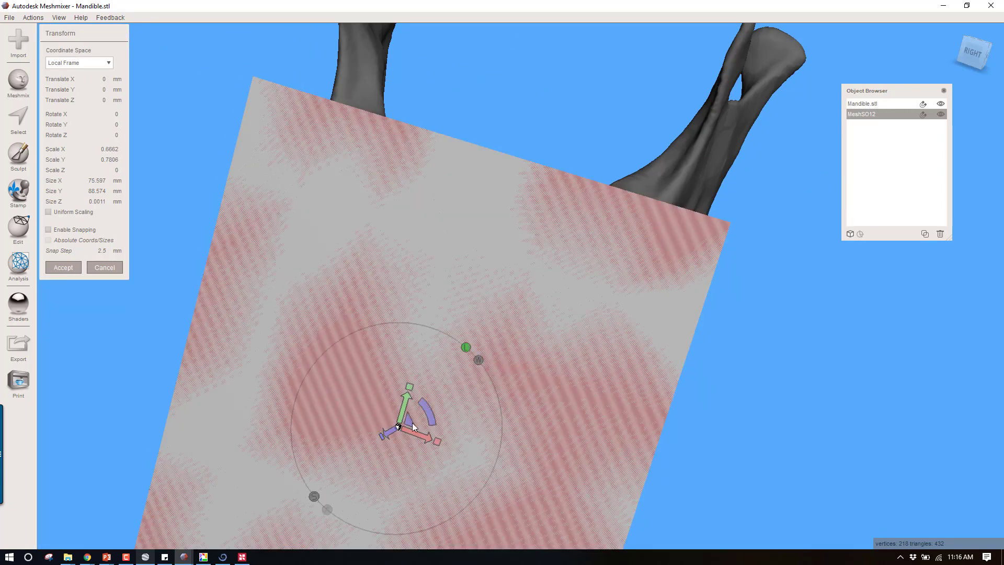
drag(389, 433, 349, 463)
drag(397, 398, 366, 543)
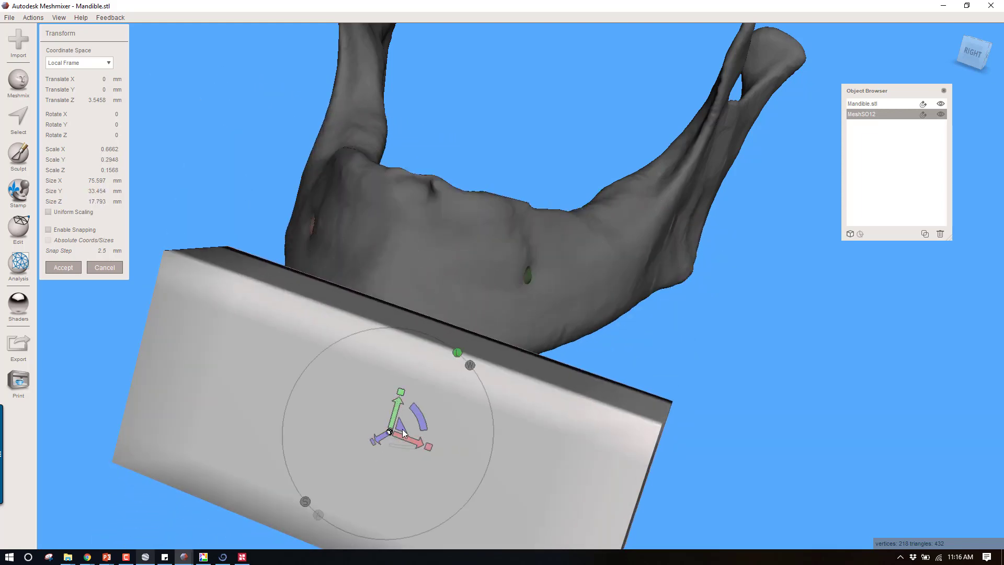
Step: Move the slab onto the mandible's ramus
drag(408, 439, 831, 240)
right_drag(651, 406, 400, 373)
scroll(598, 457, down, 5)
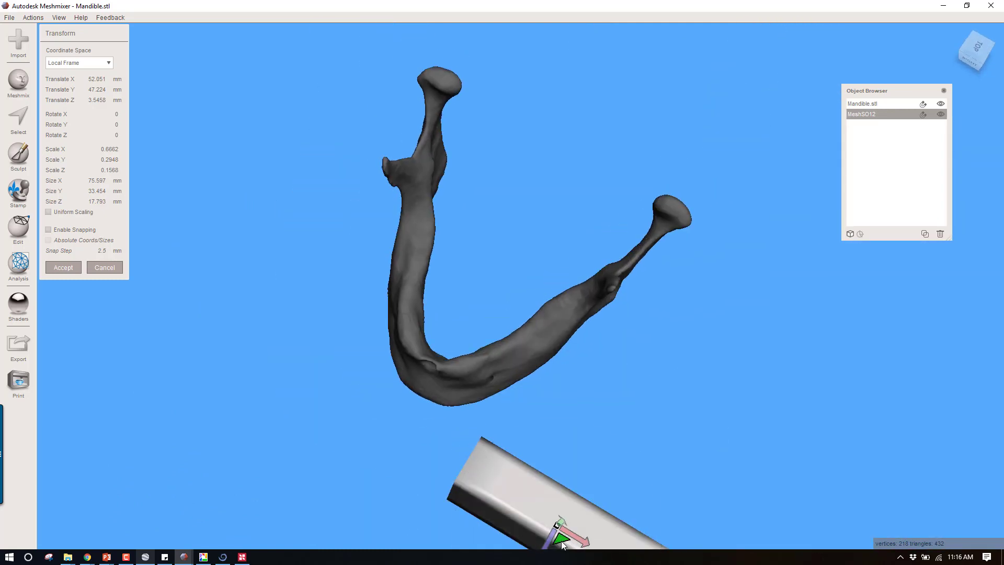
drag(561, 540, 672, 368)
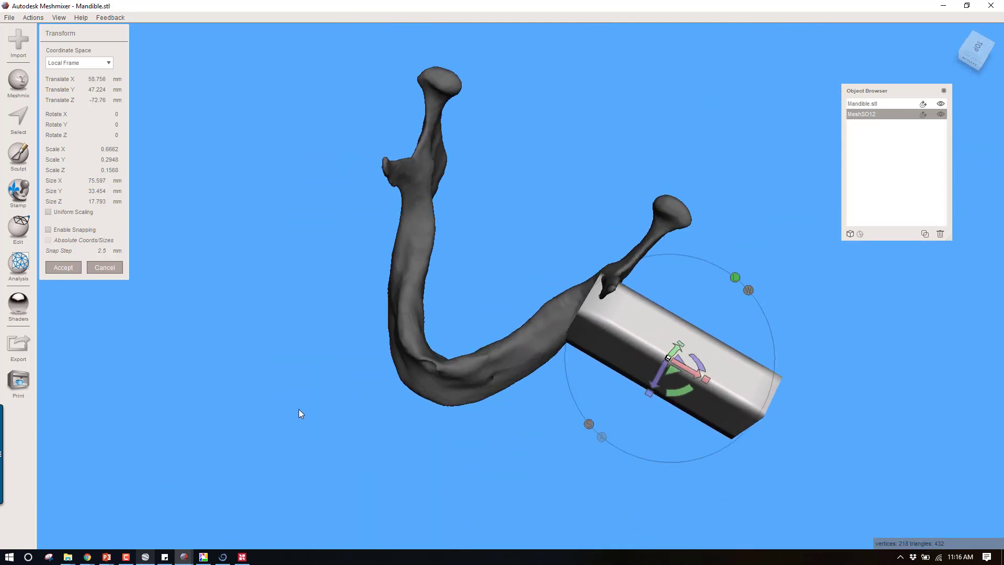
right_drag(299, 409, 437, 322)
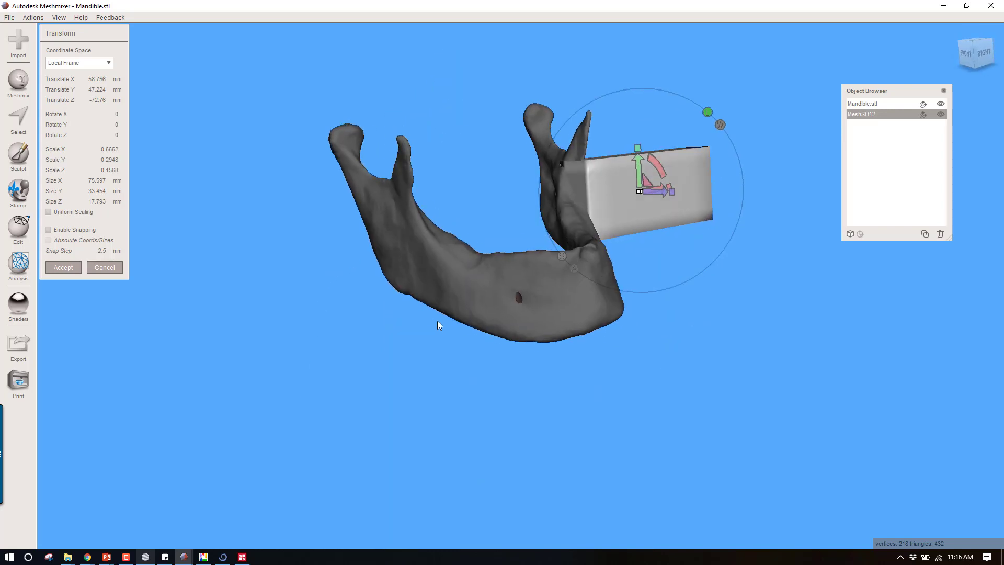